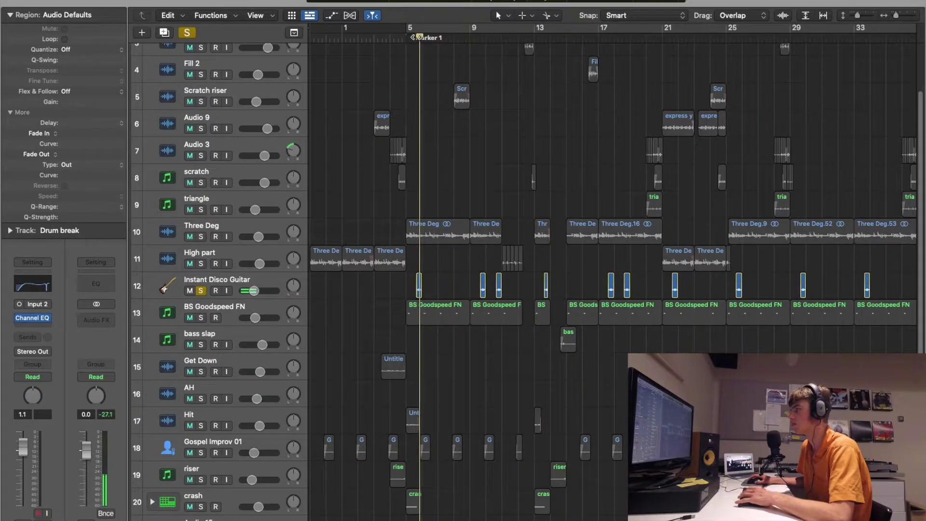
# Clear the active solo and look over the arrangement between the intro and about bar 28.
pyautogui.click(187, 33)
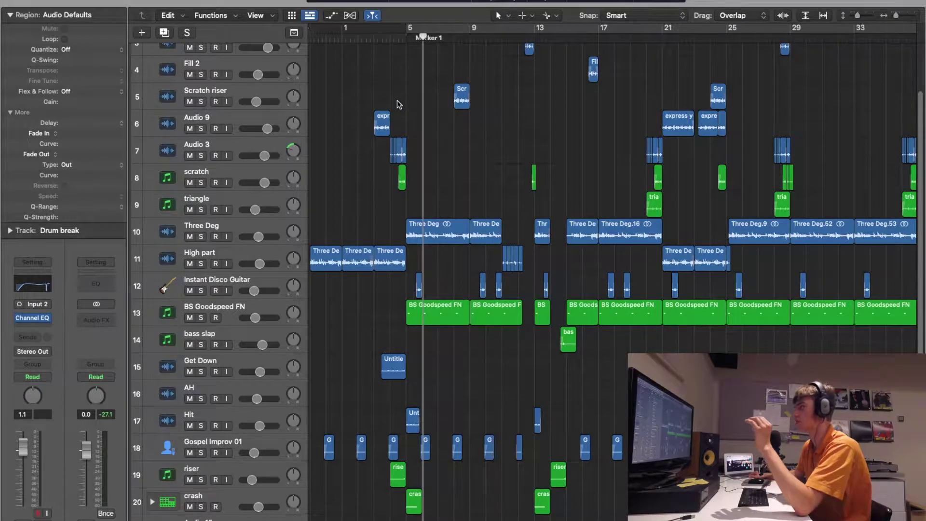
pyautogui.scroll(5, 420, 160)
pyautogui.scroll(4, 442, 220)
pyautogui.hscroll(6, 442, 220)
pyautogui.scroll(3, 441, 220)
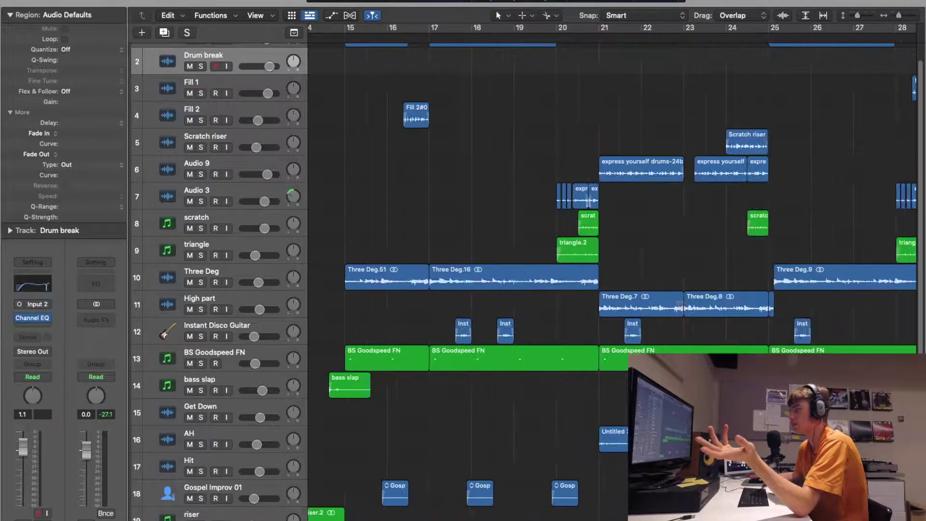
pyautogui.scroll(3, 515, 242)
pyautogui.scroll(-10, 515, 242)
pyautogui.hscroll(-2, 516, 242)
pyautogui.hscroll(-3, 516, 242)
pyautogui.scroll(8, 516, 242)
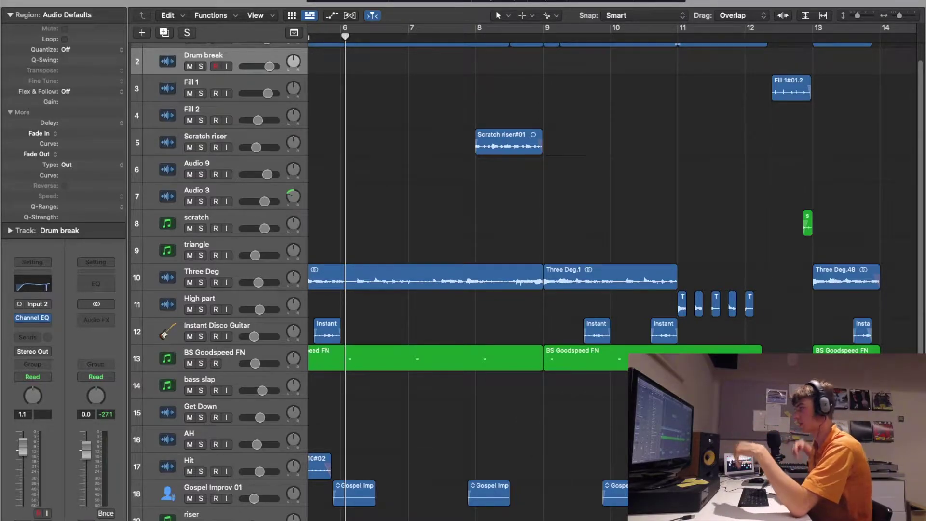
pyautogui.scroll(-5, 545, 392)
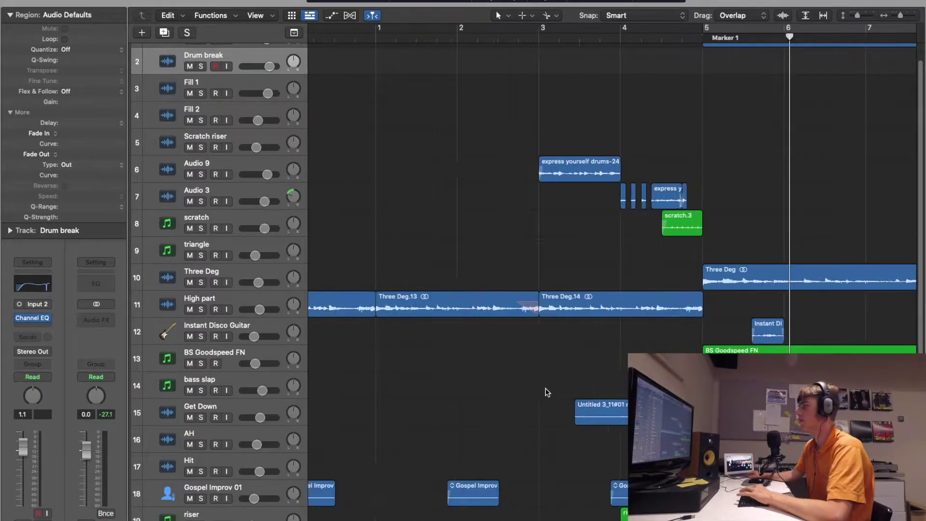
# Audition the High part track in solo from the start of the project and clear its solo.
pyautogui.click(201, 309)
pyautogui.press('Return')
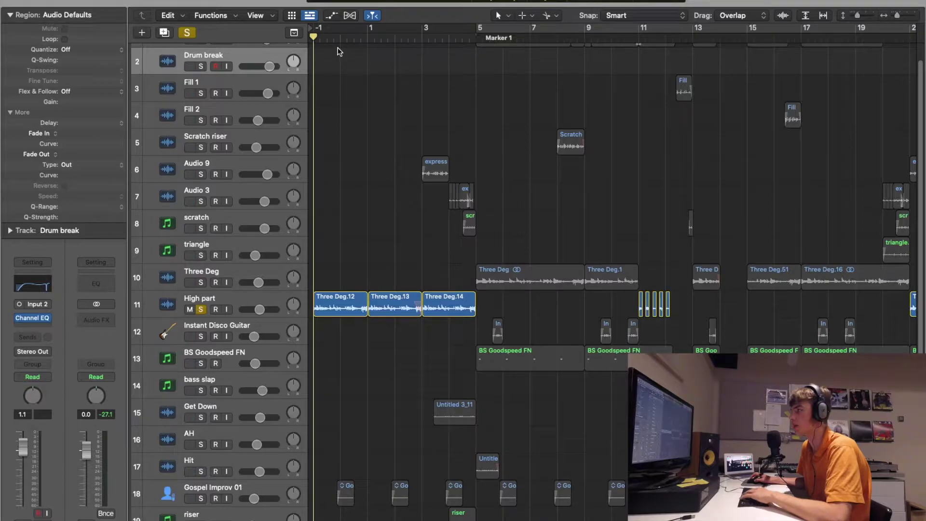
pyautogui.press('space')
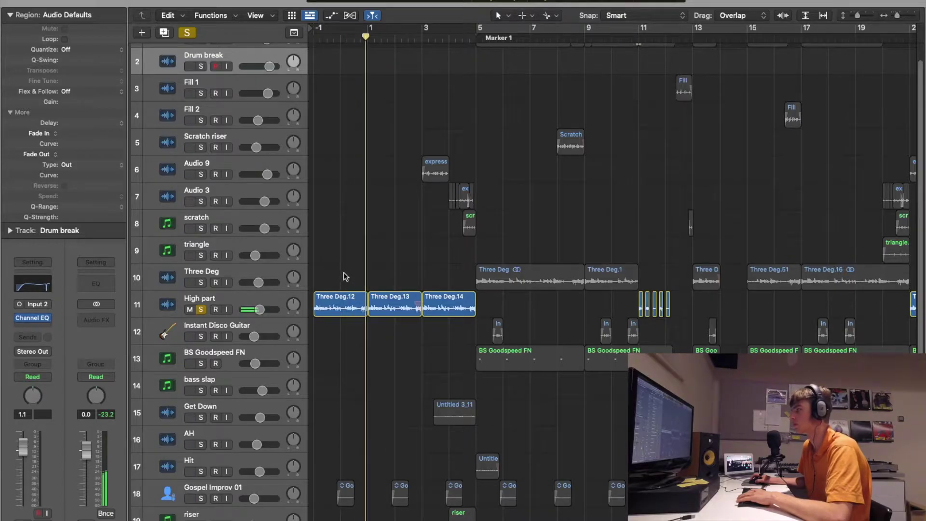
pyautogui.click(201, 309)
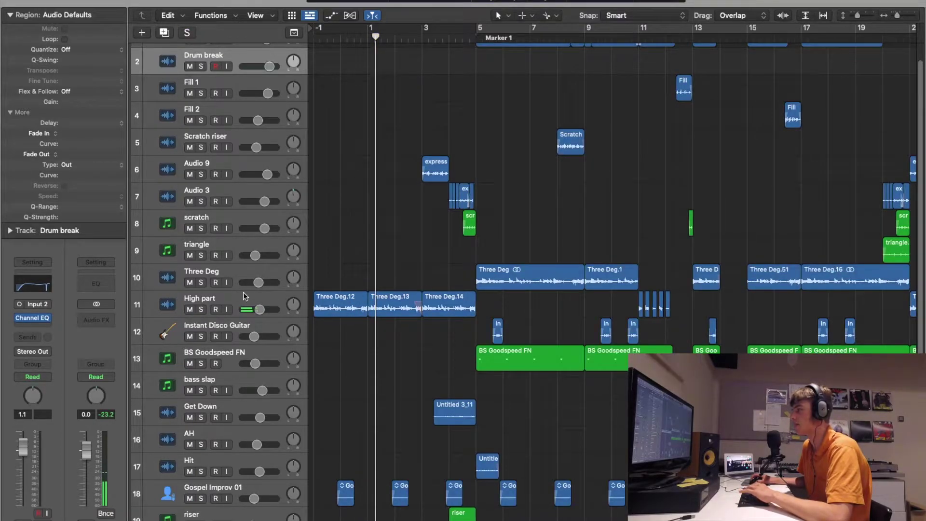
# Solo the Three Deg track and play it from bar 5.
pyautogui.click(201, 282)
pyautogui.click(477, 39)
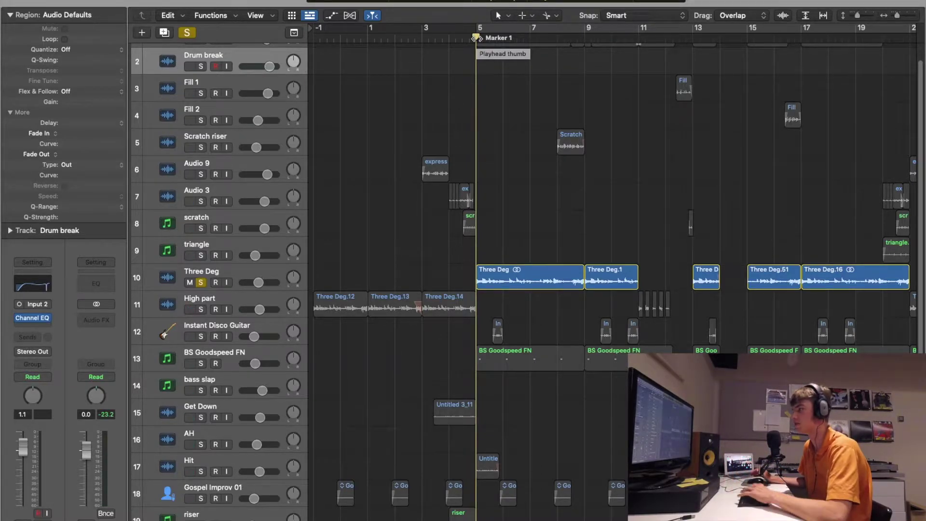
pyautogui.press('space')
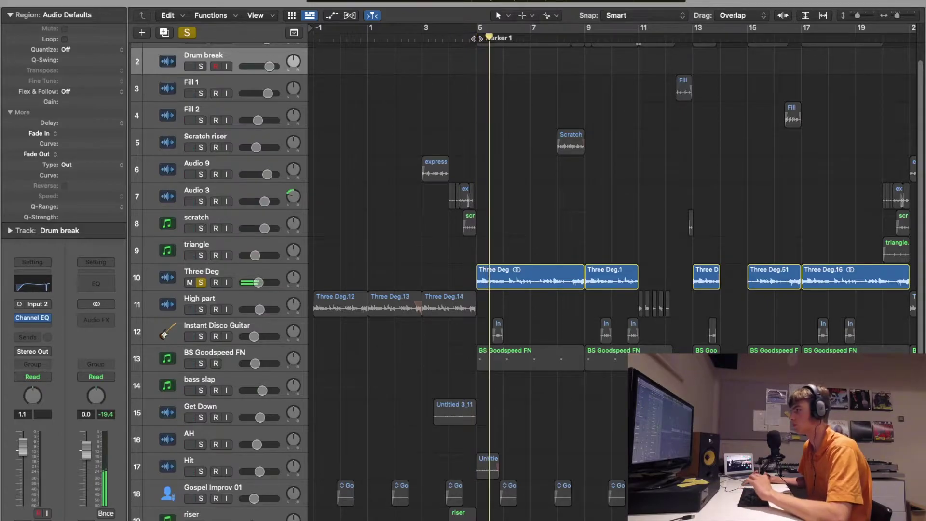
# Select the Three Deg track and bypass its Noiiz Filt effect for comparison, turning it back on at the end.
pyautogui.click(242, 270)
pyautogui.moveTo(22, 320)
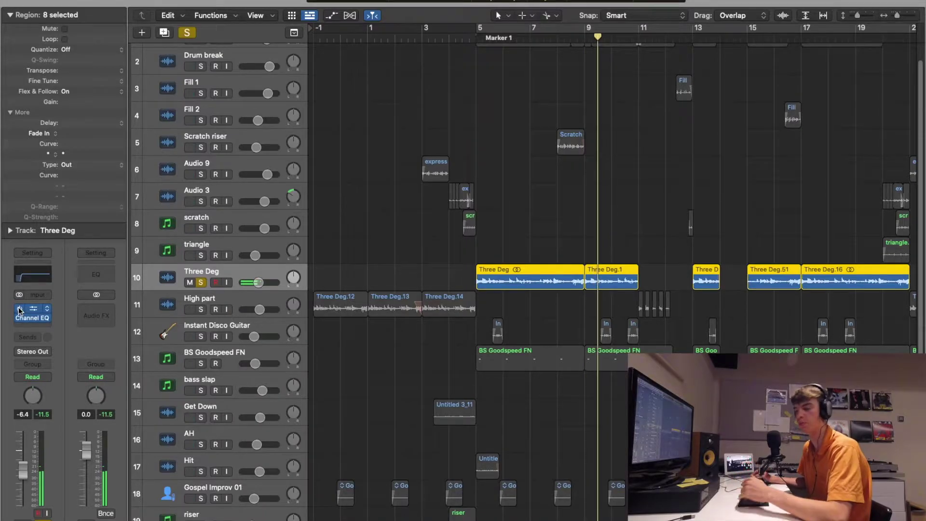
pyautogui.press('space')
pyautogui.click(20, 308)
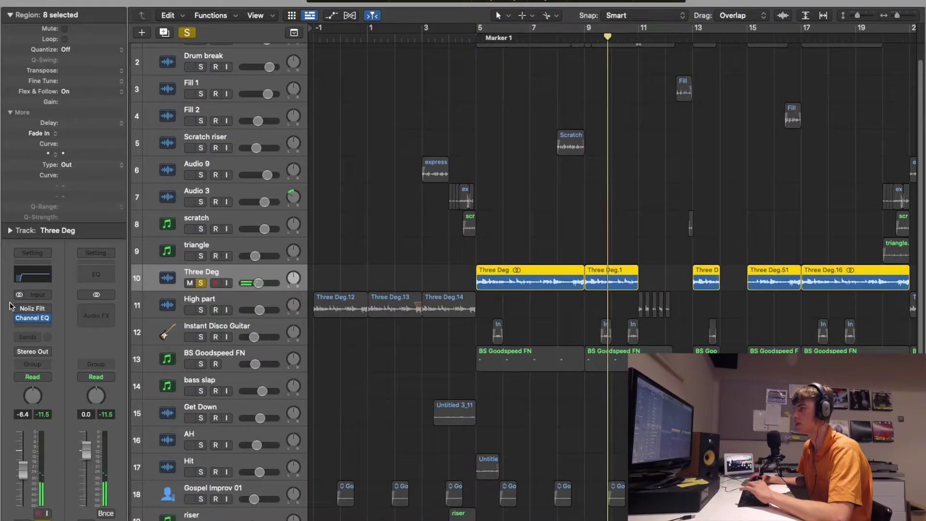
pyautogui.click(29, 313)
# Add the Drums track to the solo and set a cycle range from bar 5 to bar 9.
pyautogui.scroll(1, 200, 145)
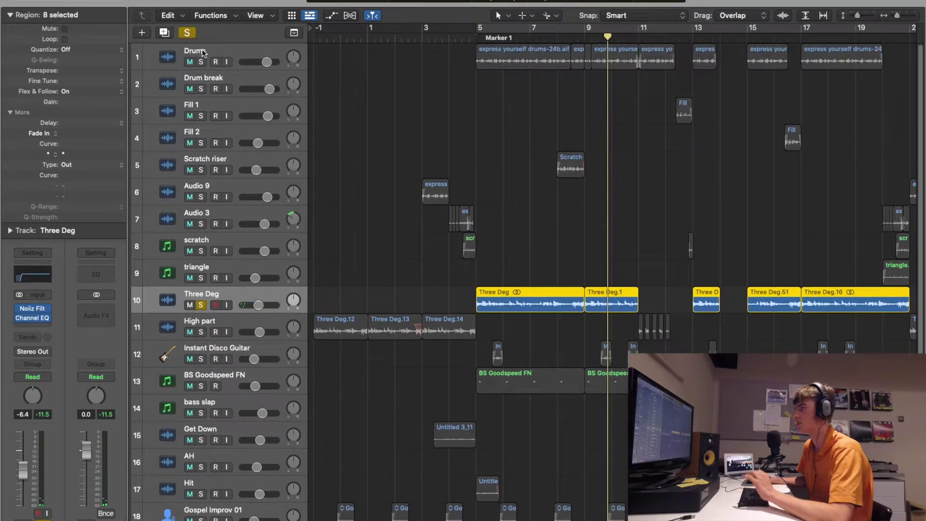
pyautogui.click(200, 64)
pyautogui.moveTo(481, 27); pyautogui.dragTo(588, 53)
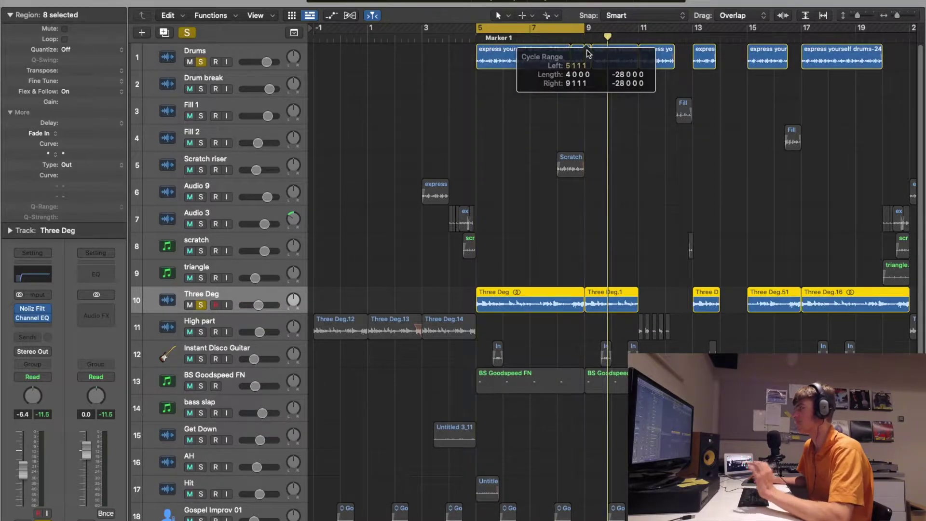
# Inspect the Channel EQ curve on the Drums track and close the plug-in window.
pyautogui.click(239, 53)
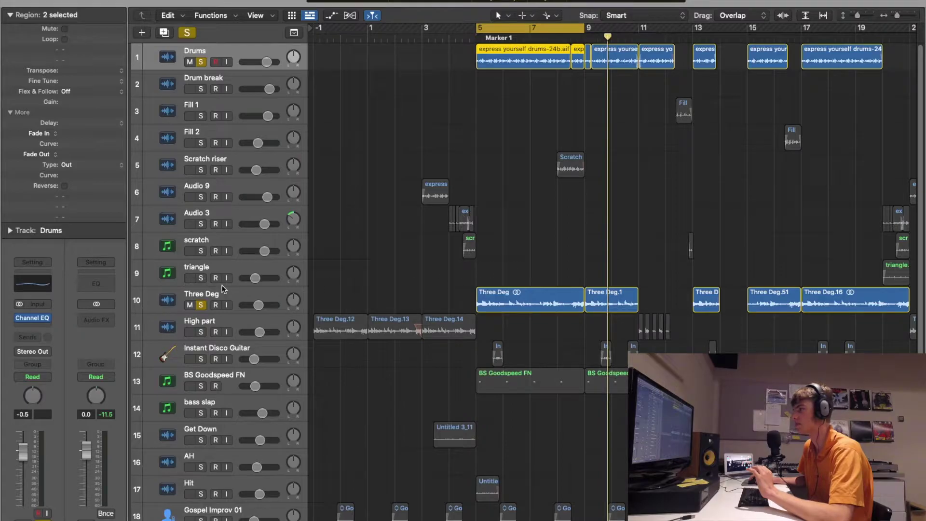
pyautogui.click(29, 283)
pyautogui.moveTo(574, 262); pyautogui.dragTo(608, 248)
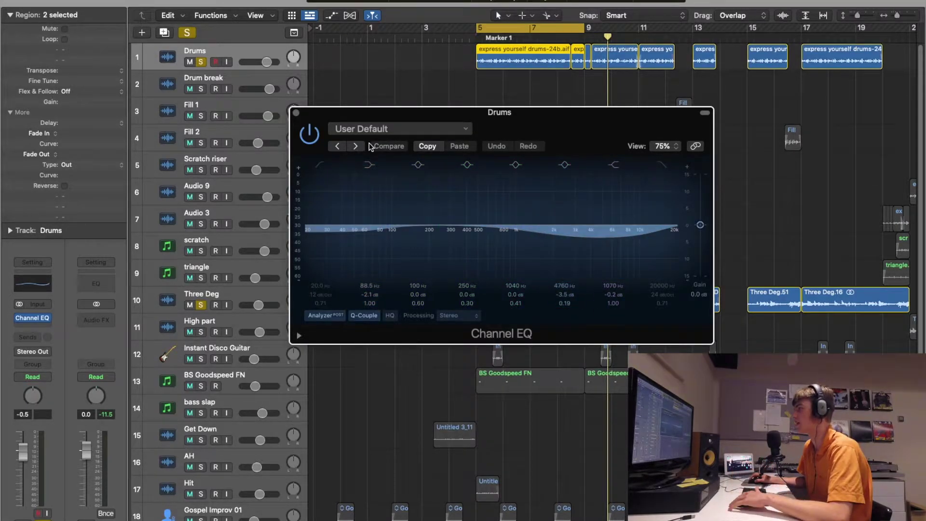
pyautogui.click(296, 113)
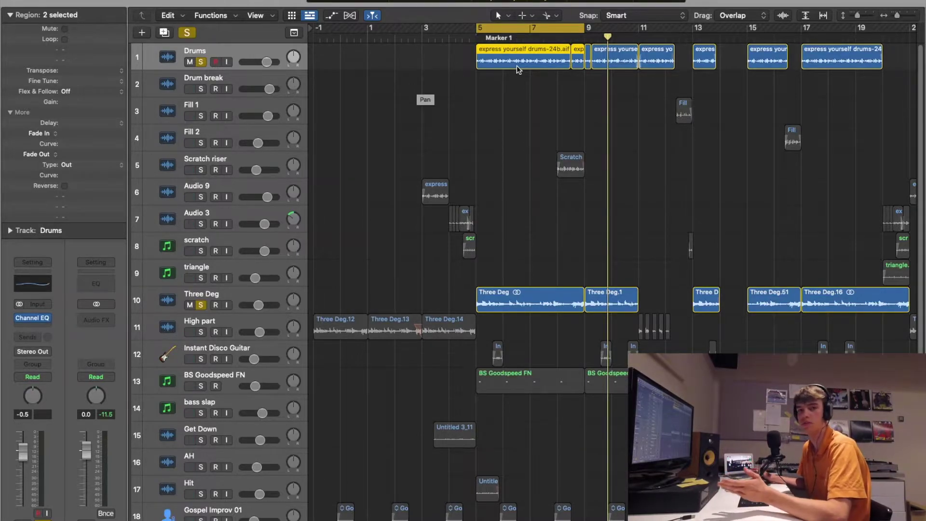
# Audition the Drums and Three Deg tracks together in the cycle range, stop playback and clear all solos.
pyautogui.press('space')
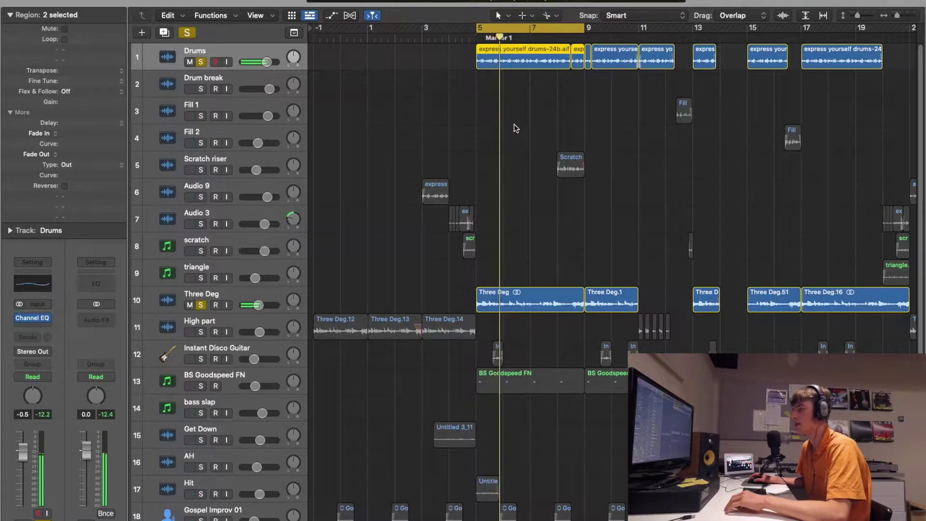
pyautogui.scroll(-1, 540, 140)
pyautogui.scroll(-2, 565, 160)
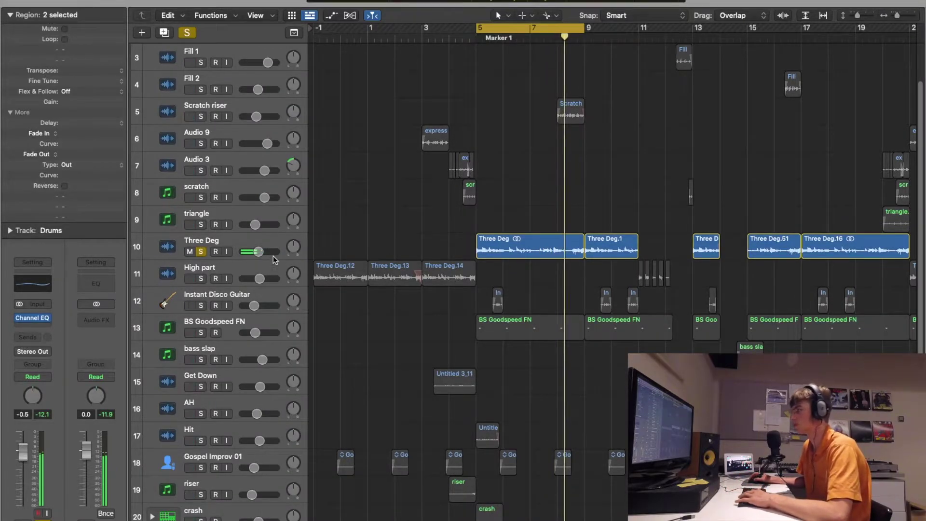
pyautogui.press('space')
pyautogui.click(189, 34)
# Look over the drum edits and fills across the arrangement and turn off the cycle range.
pyautogui.scroll(3, 540, 125)
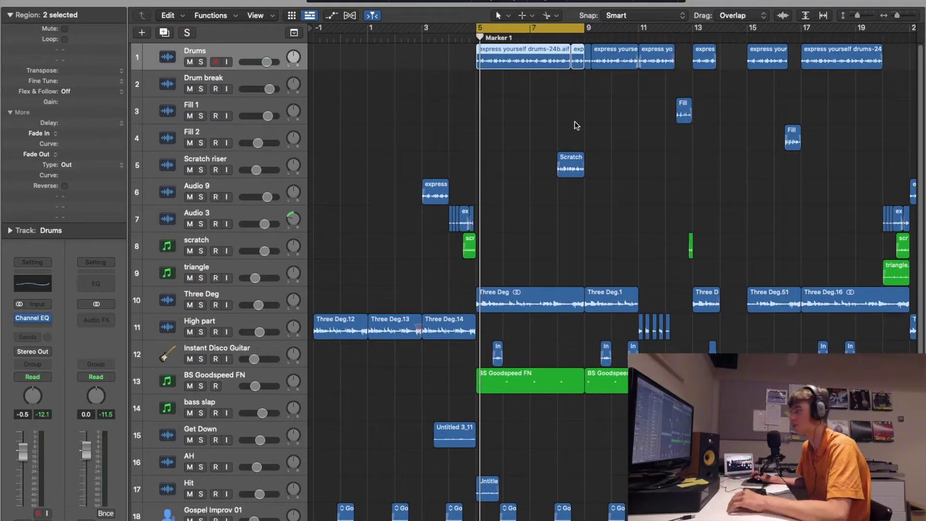
pyautogui.hscroll(10, 574, 123)
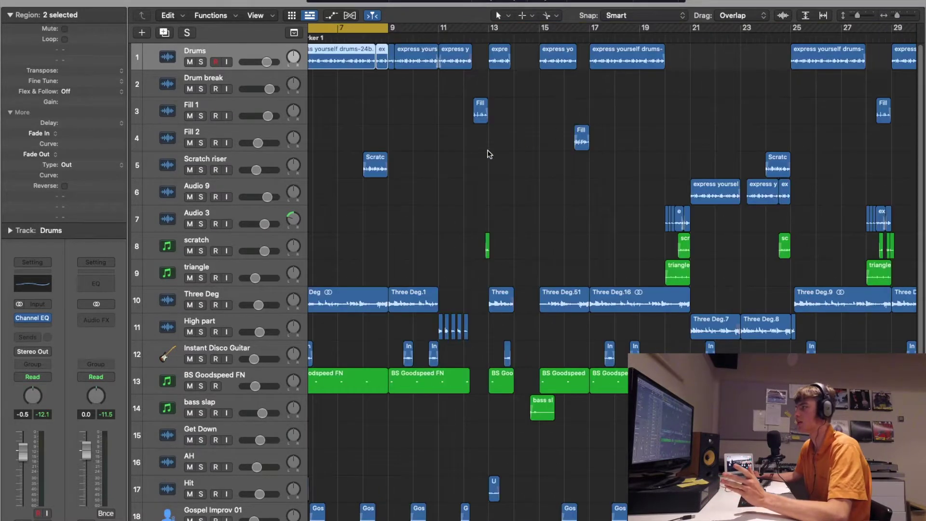
pyautogui.scroll(-10, 488, 151)
pyautogui.scroll(10, 488, 153)
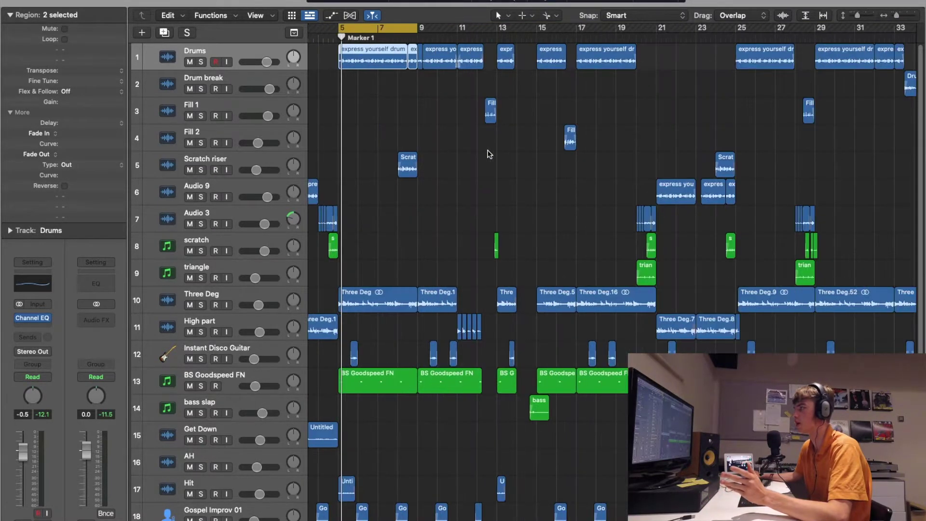
pyautogui.scroll(-5, 488, 153)
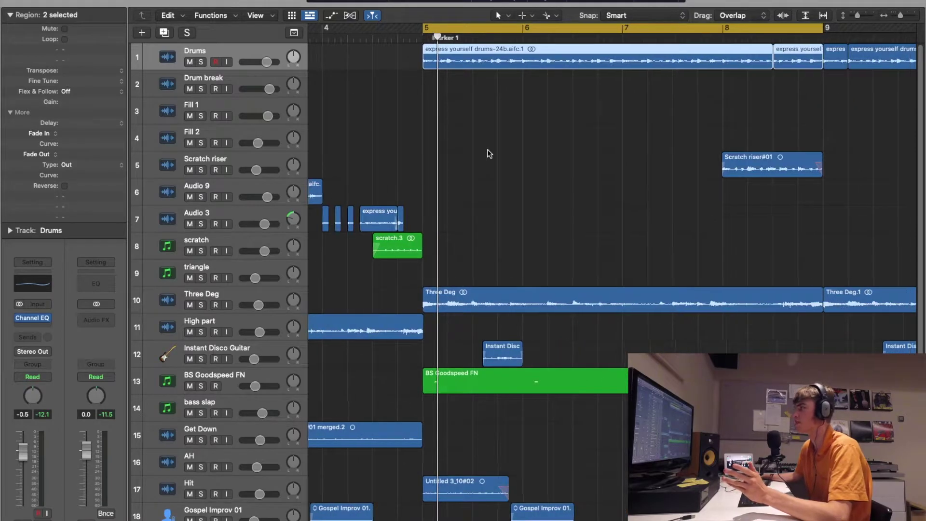
pyautogui.hscroll(5, 577, 147)
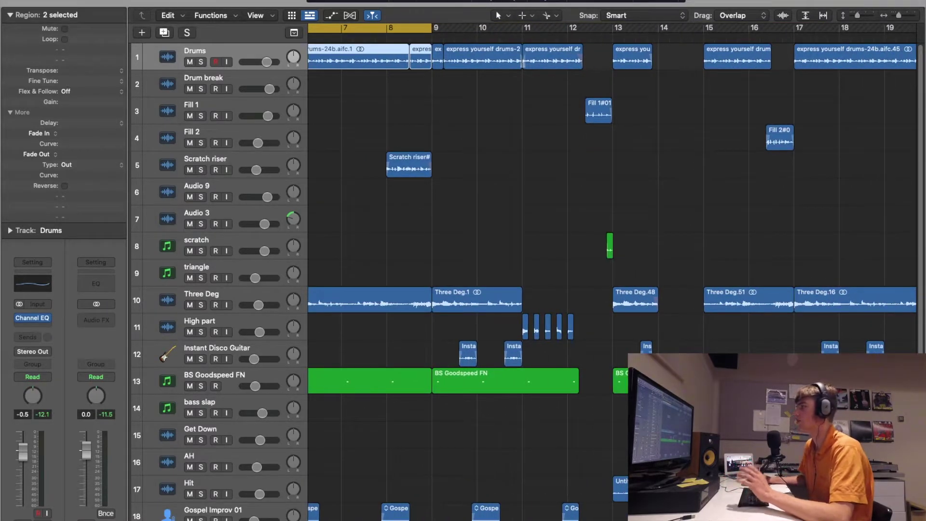
pyautogui.press('c')
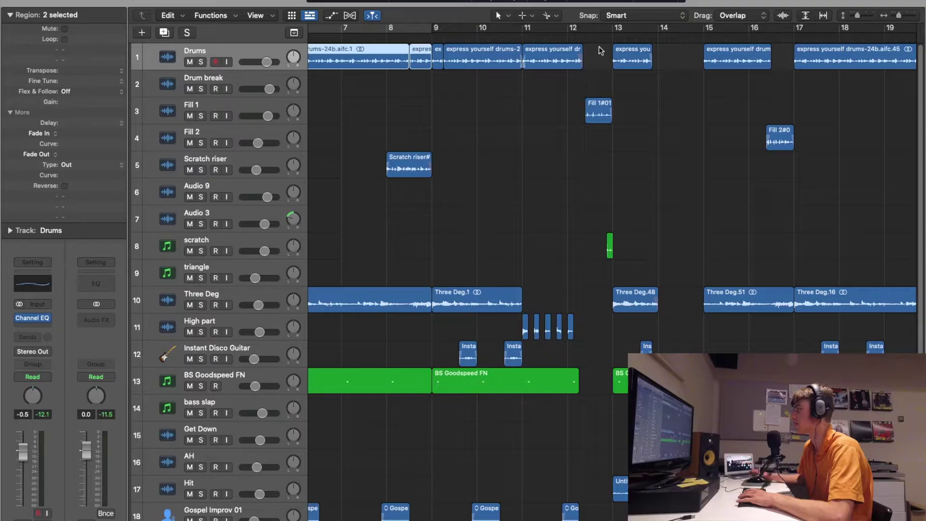
# Solo the Audio 3 track and place the playhead at bar 4, where its chopped drum regions begin.
pyautogui.hscroll(-8, 568, 84)
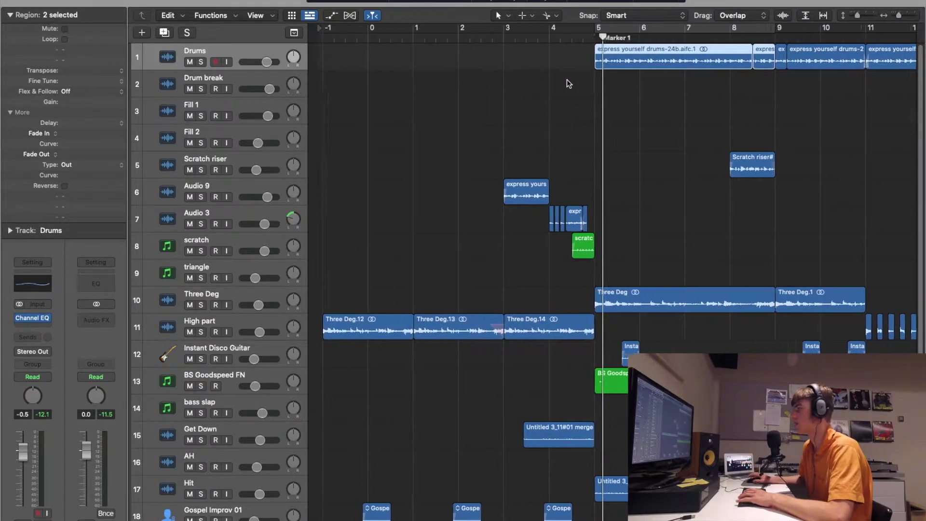
pyautogui.click(201, 223)
pyautogui.scroll(5, 439, 134)
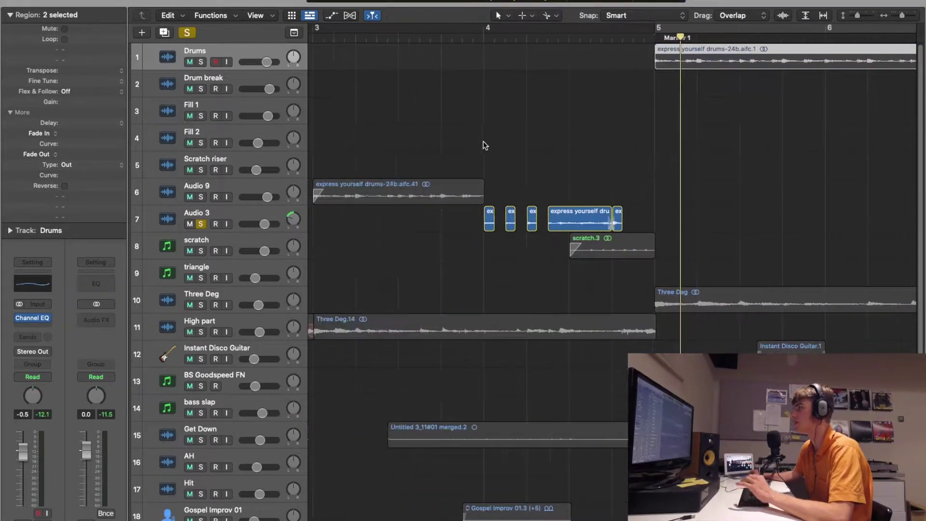
pyautogui.hscroll(-2, 484, 145)
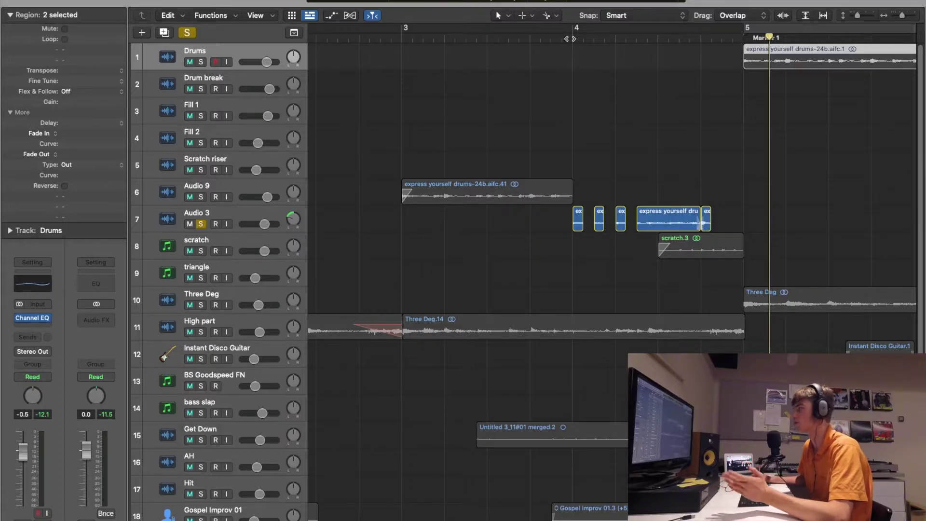
pyautogui.click(571, 38)
# Show the pan automation on the Audio 3 track, play its drum chops in solo, clear the solo and stop playback.
pyautogui.click(244, 221)
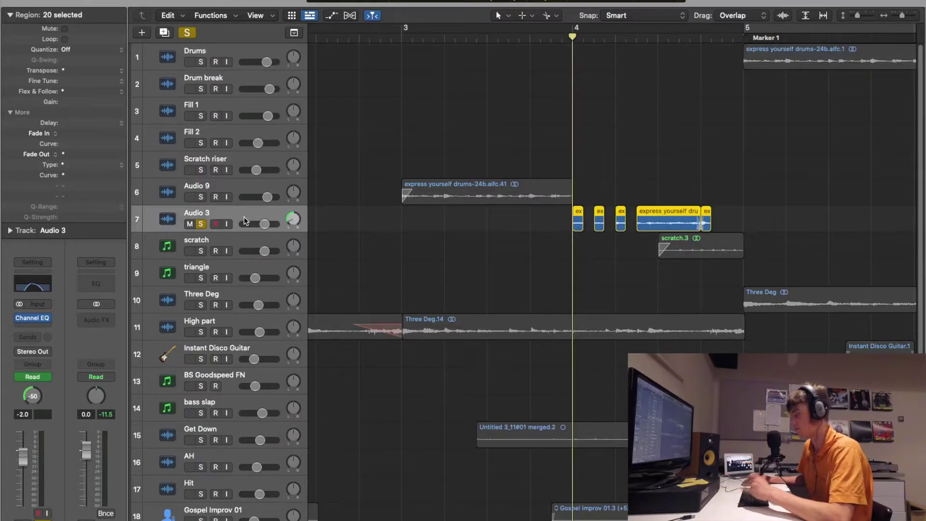
pyautogui.press('a')
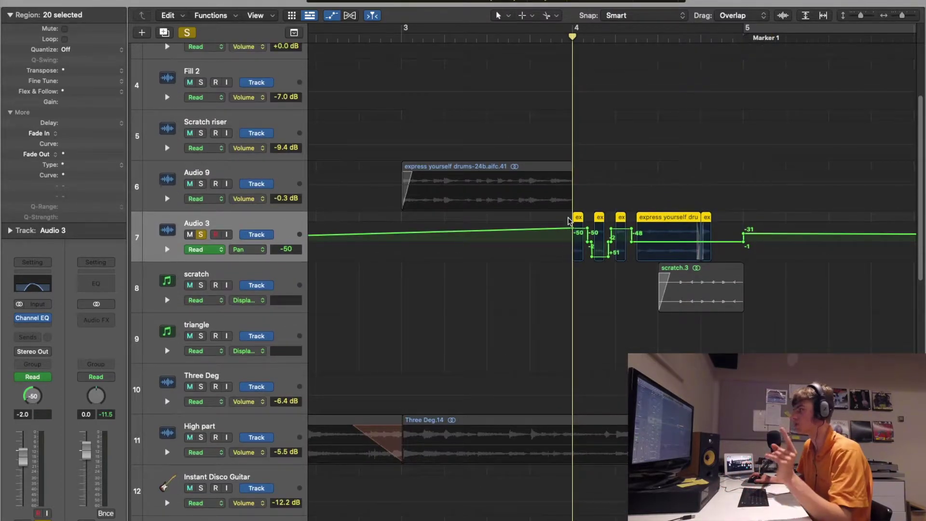
pyautogui.press('space')
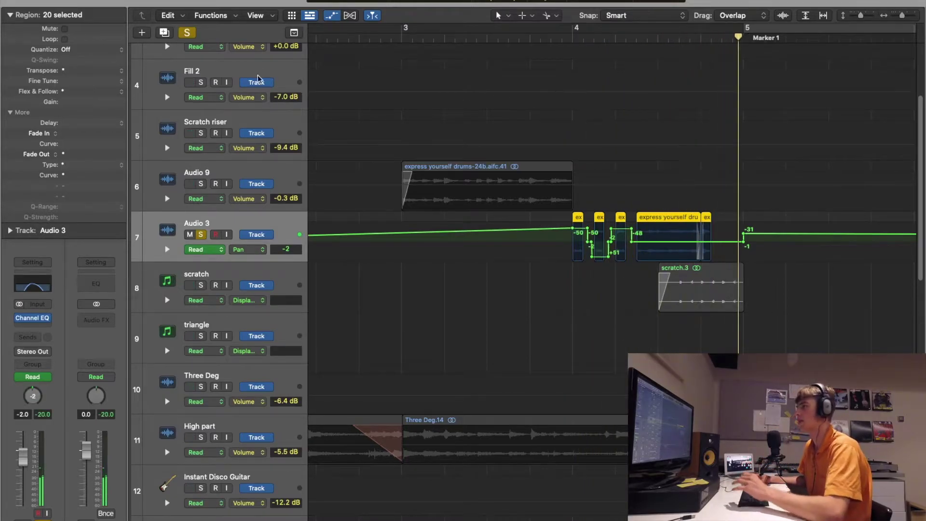
pyautogui.click(189, 32)
pyautogui.press('space')
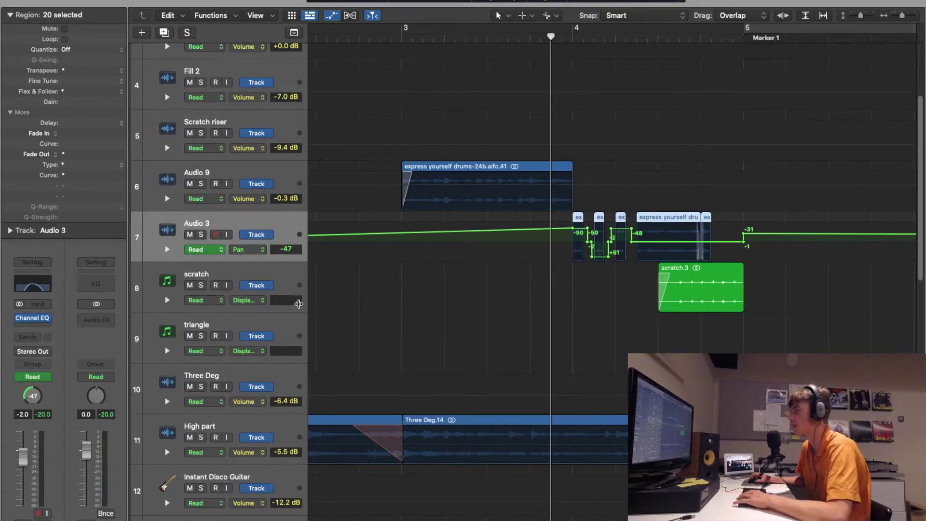
# Audition the scratch and Audio 3 tracks soloed together through bar 4 and clear both solos.
pyautogui.click(202, 285)
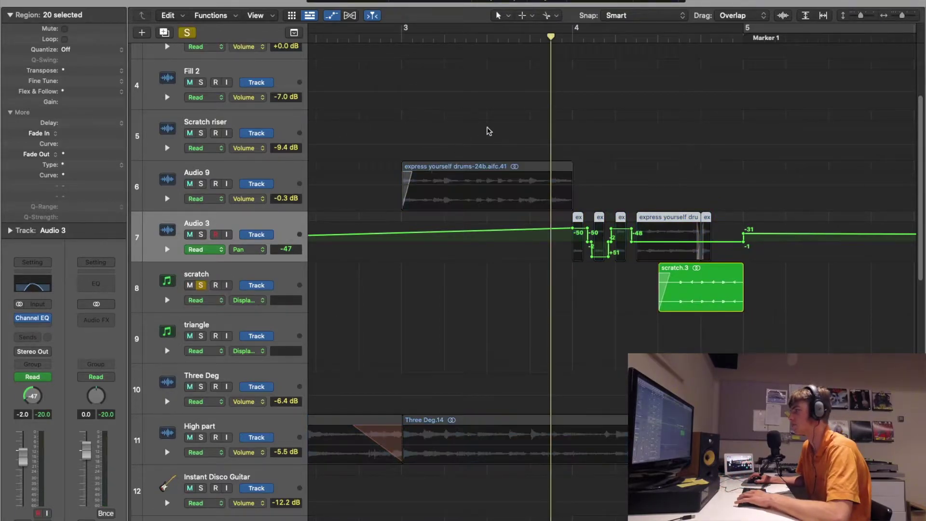
pyautogui.click(202, 235)
pyautogui.press('space')
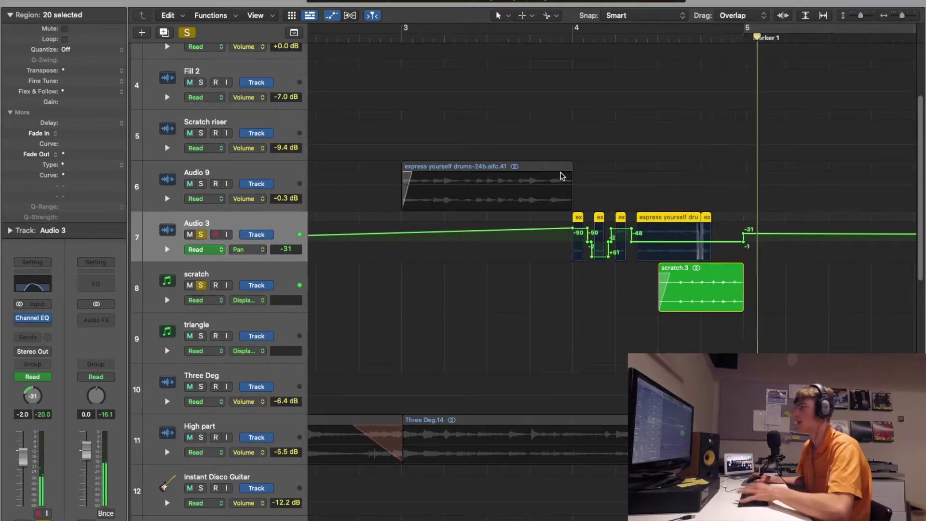
pyautogui.click(201, 235)
pyautogui.click(200, 285)
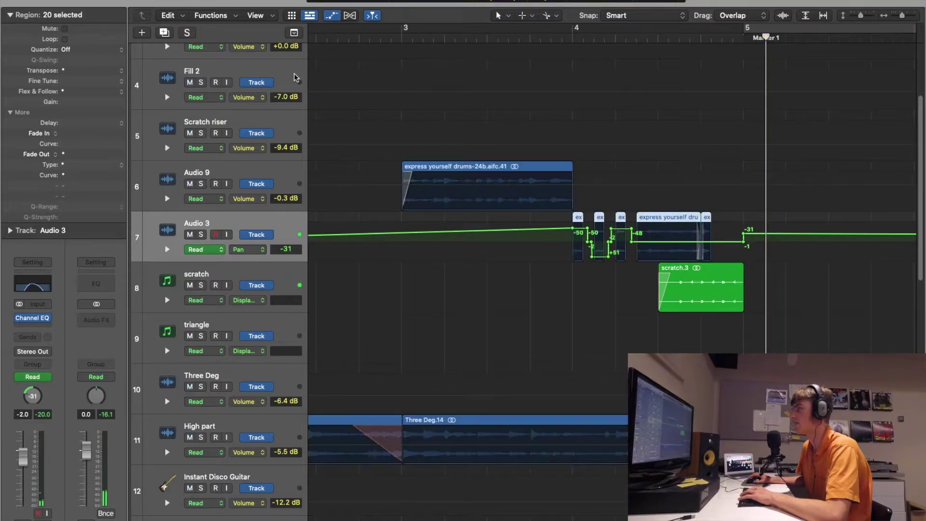
# Hide the automation, solo Audio 9, Audio 3, scratch and Get Down, and play them from bar 3.
pyautogui.scroll(3, 481, 155)
pyautogui.hotkey('ctrl', 's')
pyautogui.doubleClick(401, 42)
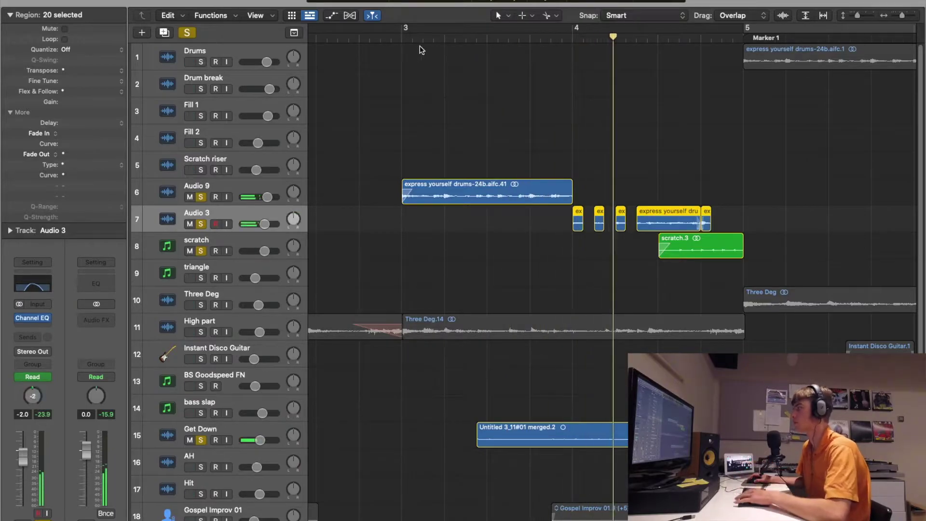
# Clear all track solos, play the full mix into bar 6, and stop playback.
pyautogui.click(186, 32)
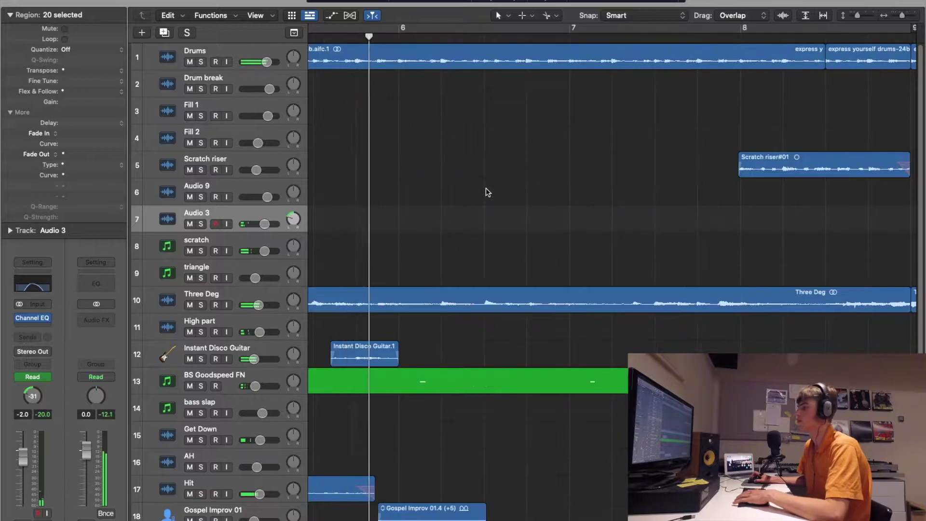
pyautogui.scroll(-8, 485, 186)
pyautogui.press('space')
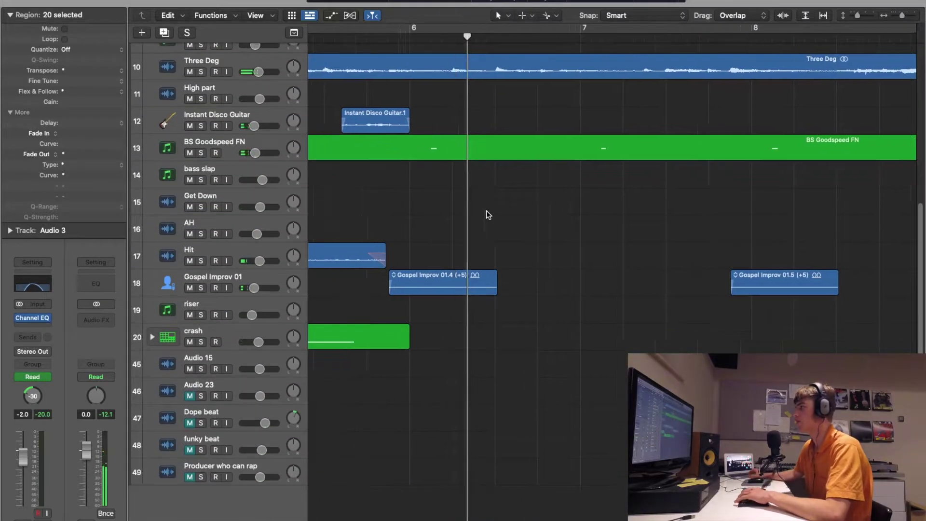
# Solo the BS Goodspeed FN bass track and play its region from bar 5.
pyautogui.hscroll(-5, 486, 210)
pyautogui.click(203, 153)
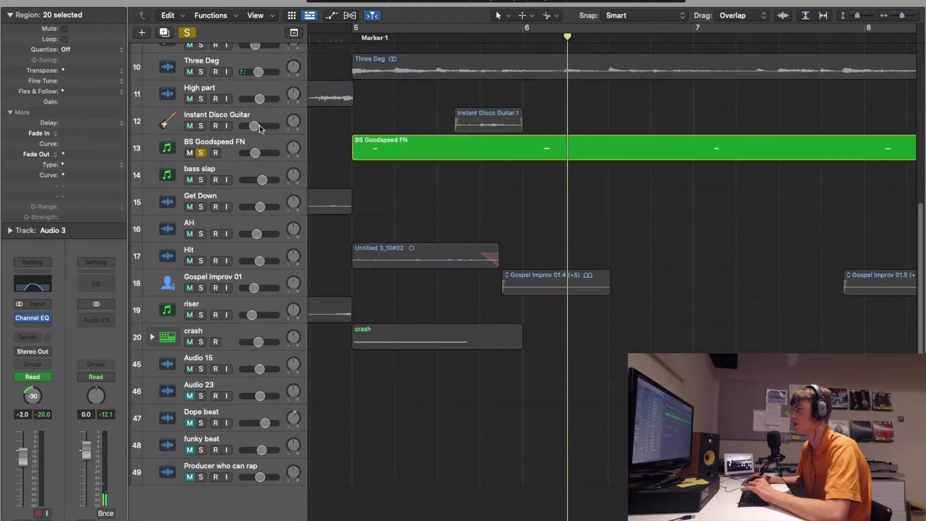
pyautogui.click(350, 36)
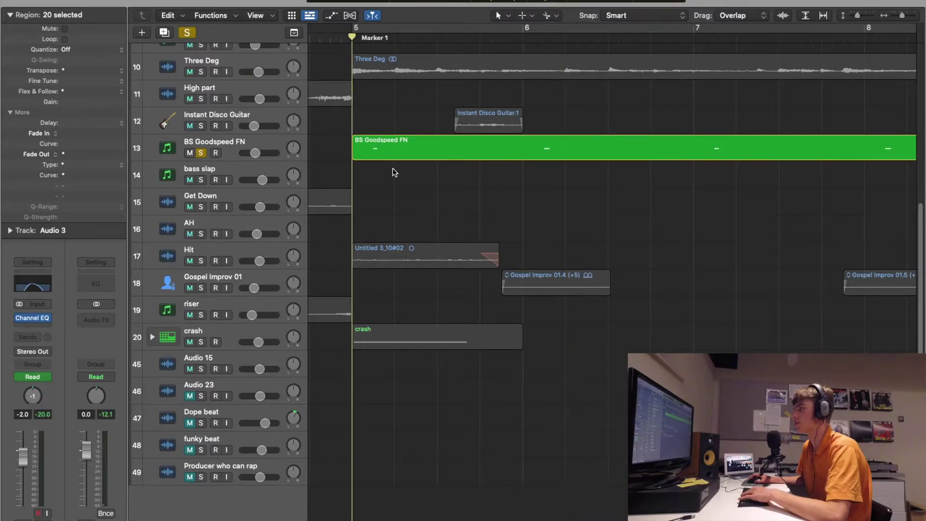
pyautogui.click(384, 144)
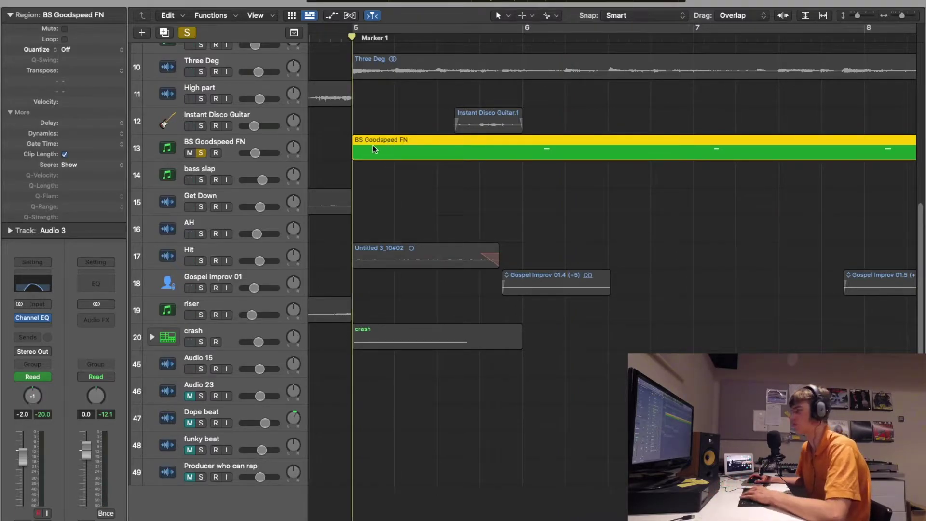
pyautogui.press('space')
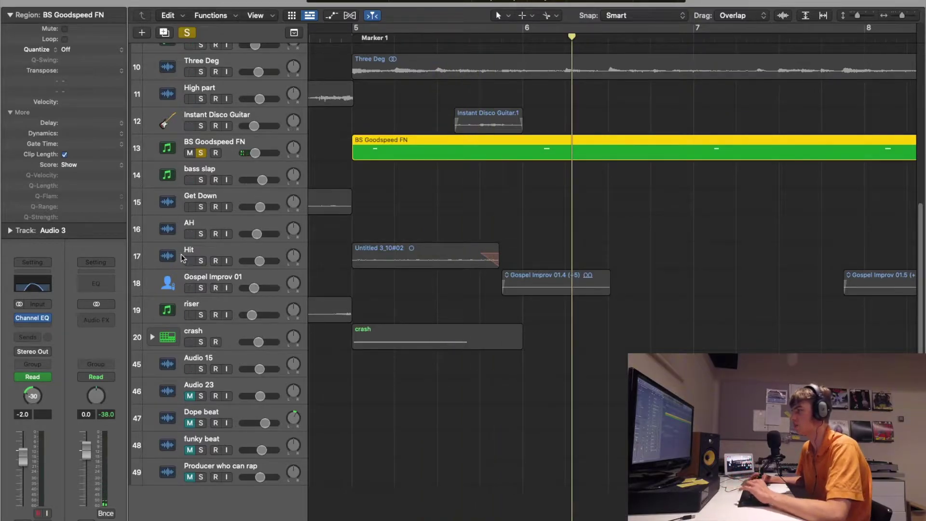
# Solo the Hit track in place of BS Goodspeed FN and play it from bar 5.
pyautogui.click(196, 258)
pyautogui.click(201, 152)
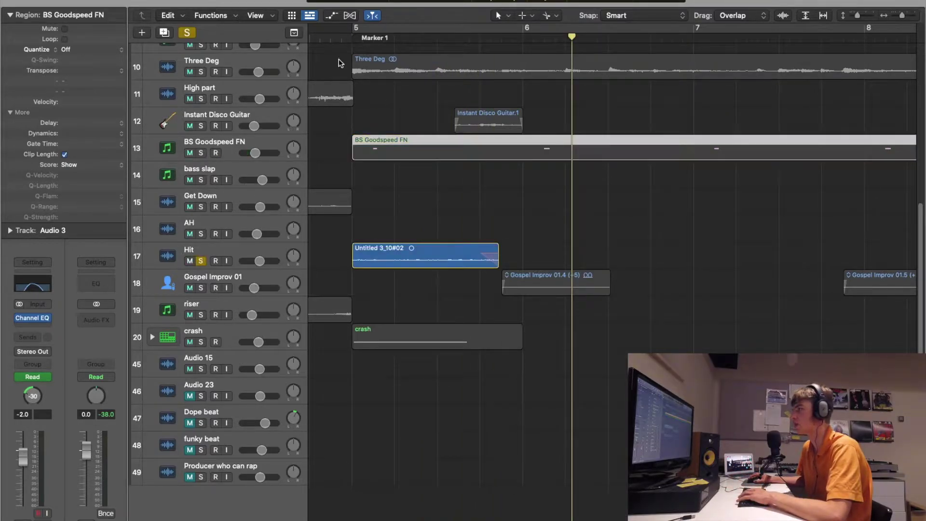
pyautogui.press('space')
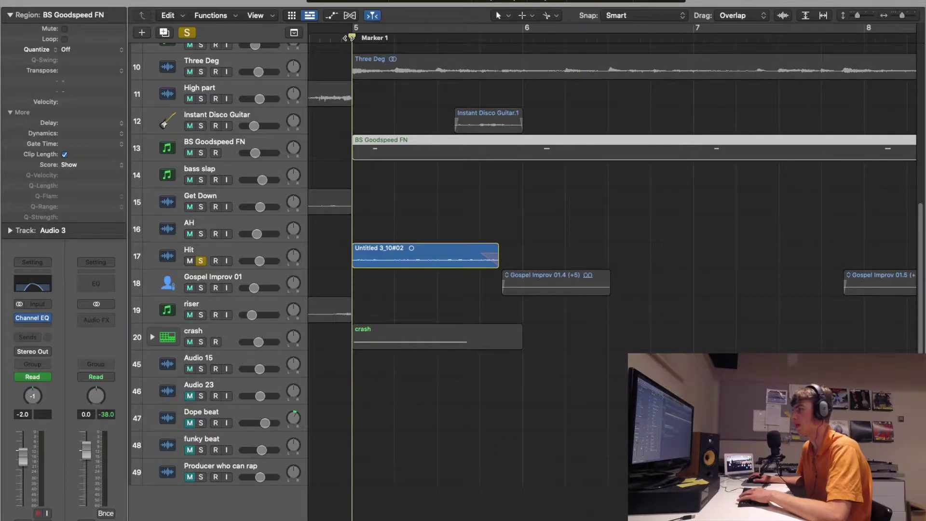
pyautogui.press('space')
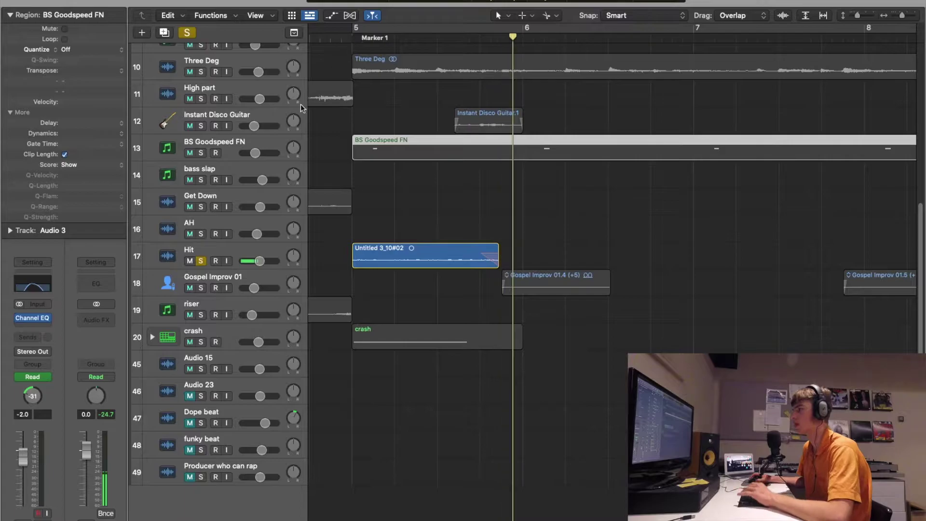
# Audition Gospel Improv 01 in solo with waveform zoom turned on, and clear the solo.
pyautogui.click(201, 288)
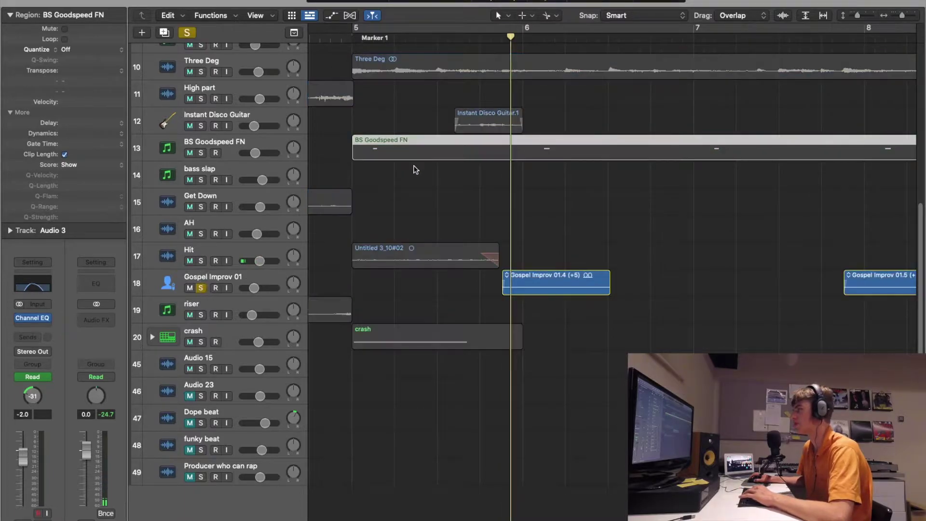
pyautogui.click(782, 16)
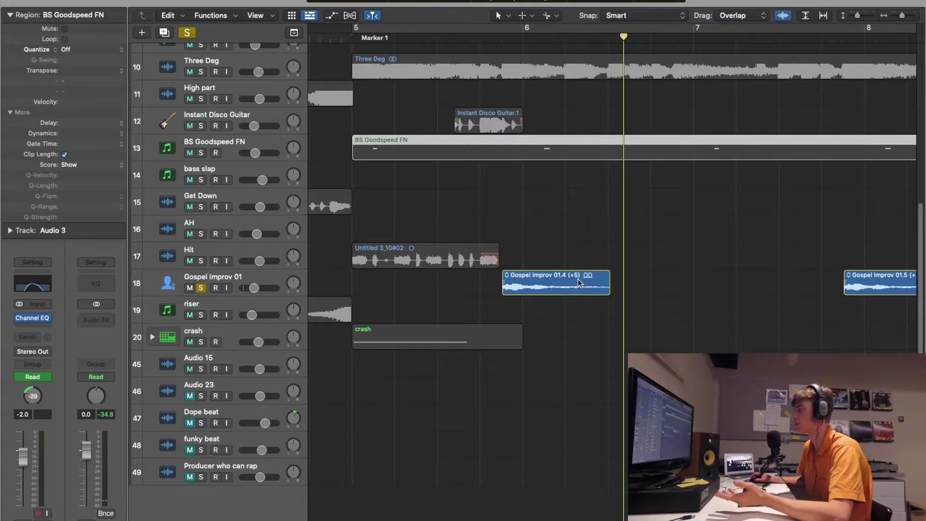
pyautogui.click(187, 36)
# Reduce the track heights so about twenty tracks fit in view, and show the arrangement from its start to bar 17.
pyautogui.scroll(-5, 419, 206)
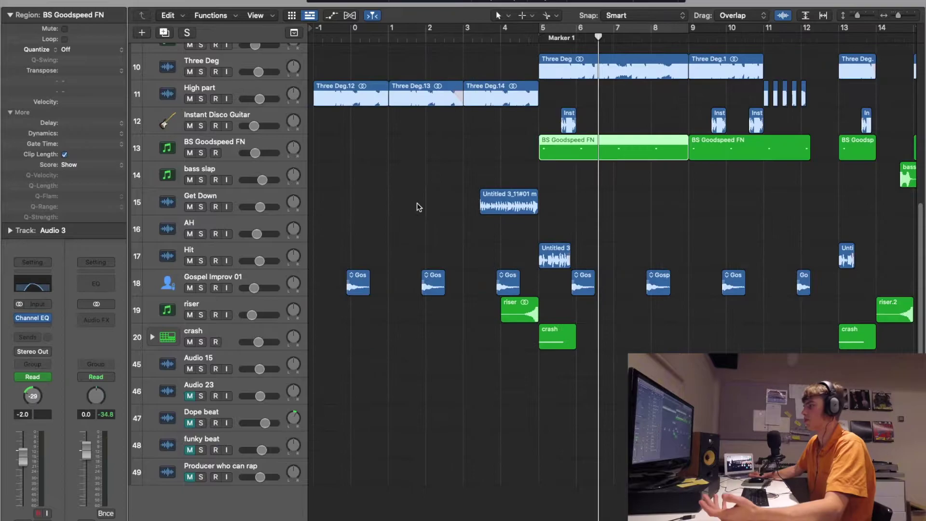
pyautogui.scroll(5, 418, 206)
pyautogui.scroll(5, 416, 203)
pyautogui.scroll(-5, 417, 203)
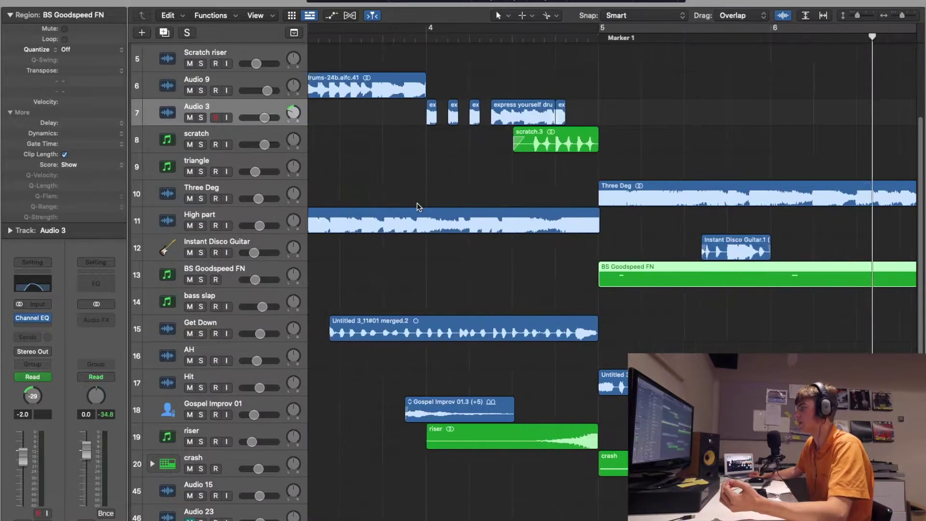
pyautogui.scroll(1, 594, 195)
pyautogui.scroll(2, 594, 195)
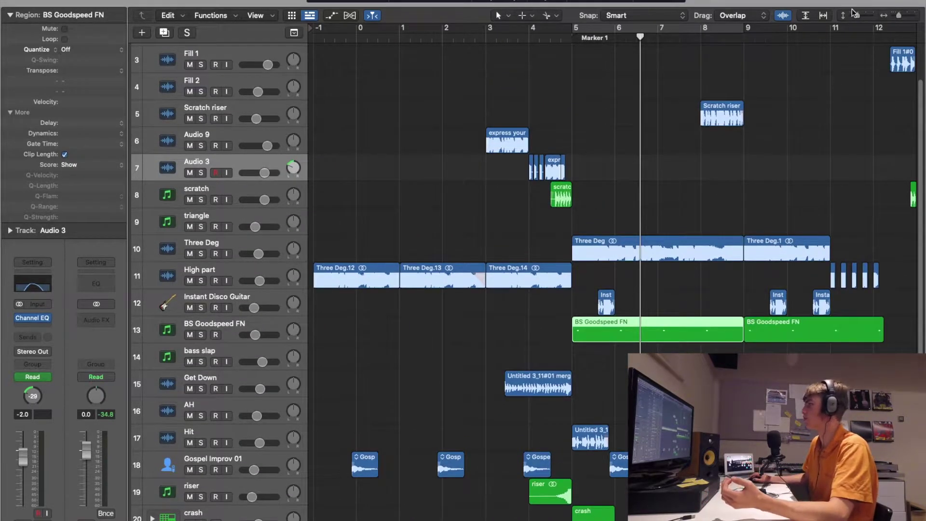
pyautogui.moveTo(858, 17); pyautogui.dragTo(858, 17)
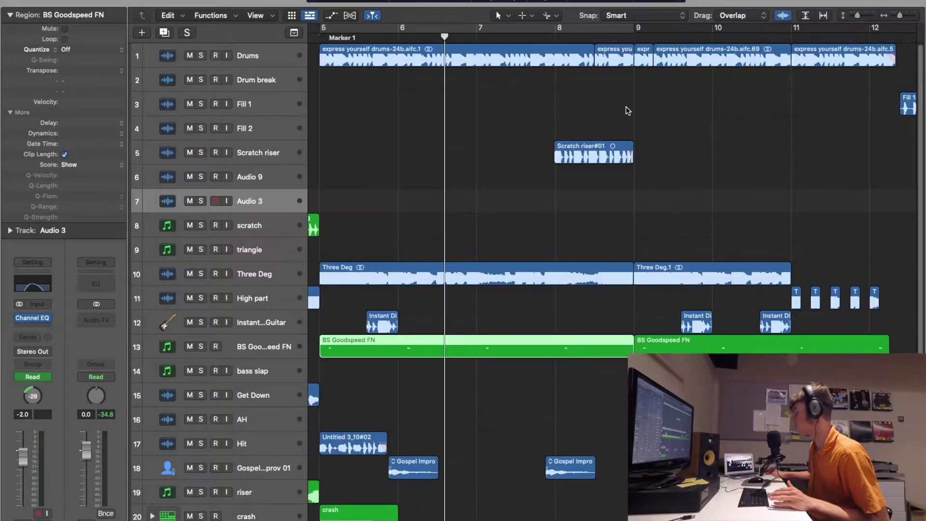
pyautogui.scroll(-8, 631, 123)
pyautogui.scroll(5, 632, 123)
pyautogui.hscroll(-3, 632, 123)
pyautogui.hscroll(1, 528, 196)
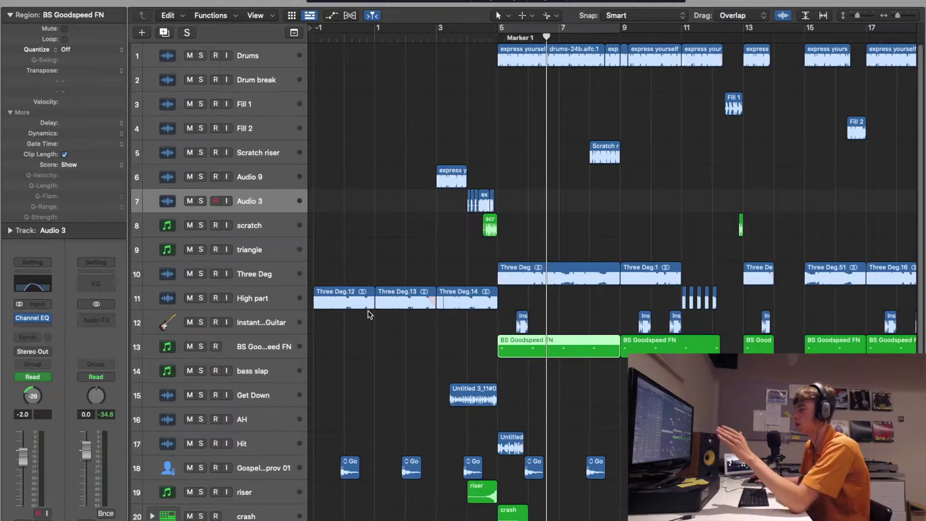
# Select Three Deg.12 and Three Deg.13 on the High part track in turn, and play the full mix from bar 2.
pyautogui.click(356, 295)
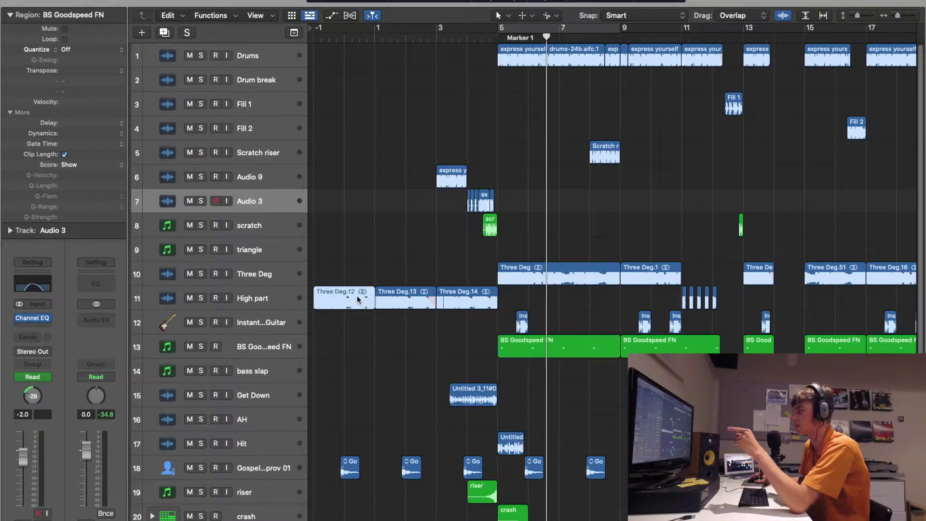
pyautogui.click(403, 307)
pyautogui.scroll(-2, 464, 312)
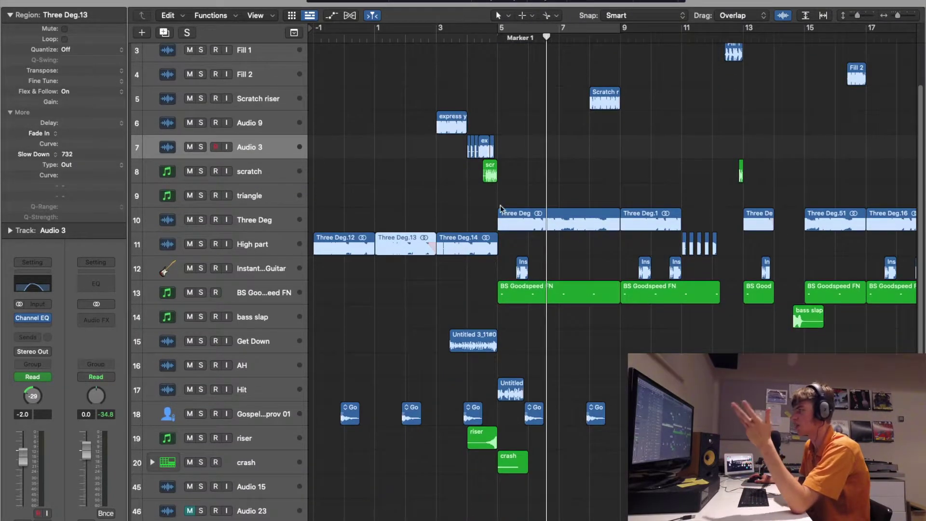
pyautogui.click(404, 36)
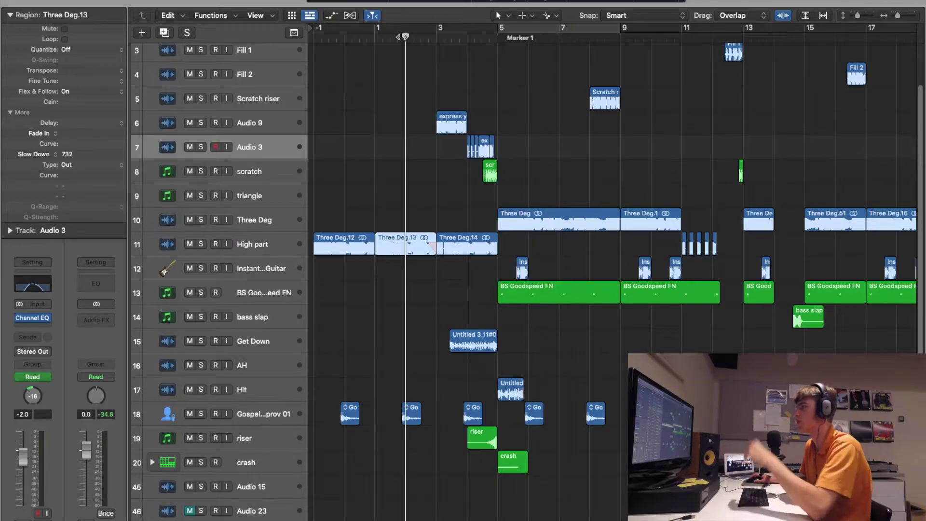
pyautogui.press('space')
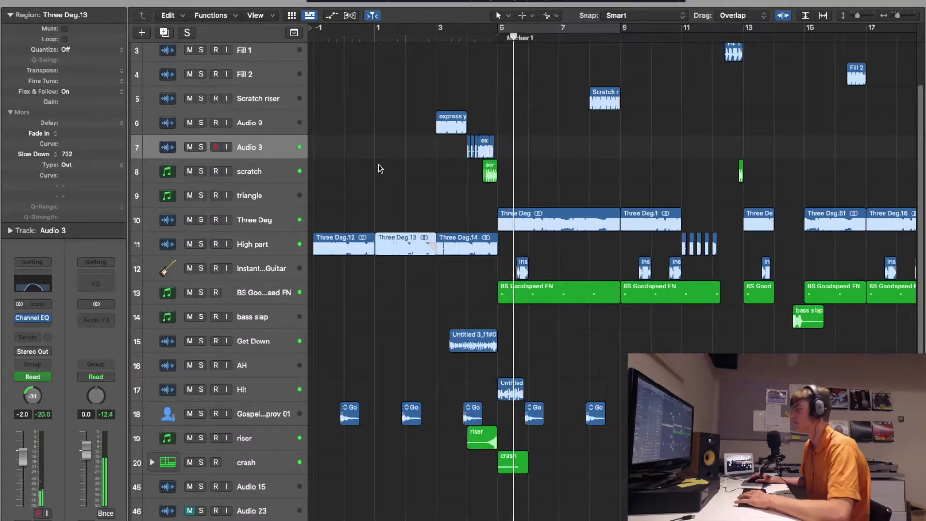
pyautogui.scroll(2, 449, 239)
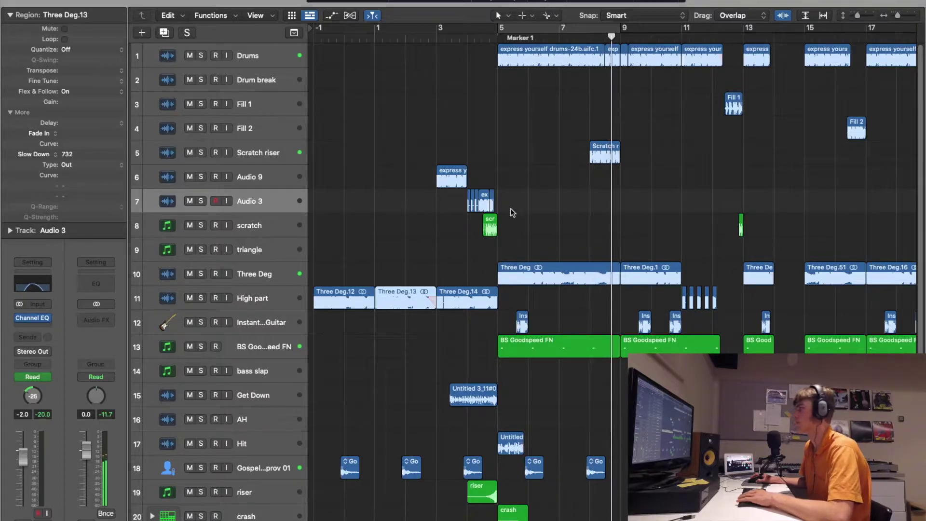
# Solo the Scratch riser track and play its region at bar 8 with the cycle on.
pyautogui.click(201, 152)
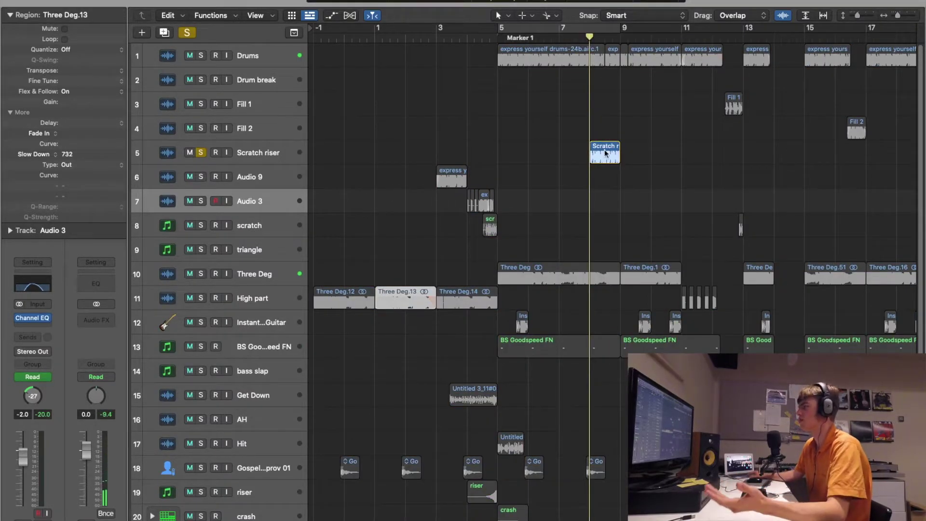
pyautogui.press('super+Right')
pyautogui.press('super+Right')
pyautogui.press('super+Right')
pyautogui.hscroll(6, 604, 150)
pyautogui.press('space')
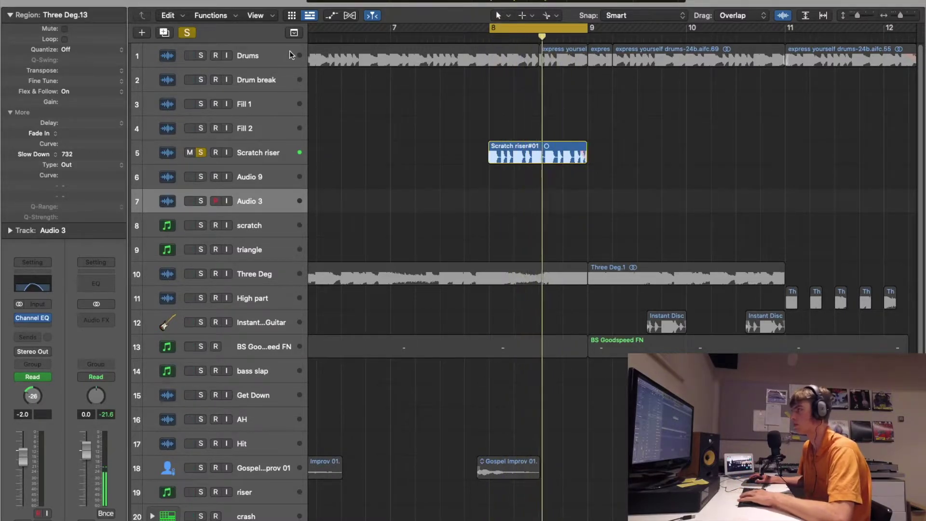
# Stop playback, turn off the cycle over bar 8, and clear the Scratch riser solo.
pyautogui.press('space')
pyautogui.click(498, 29)
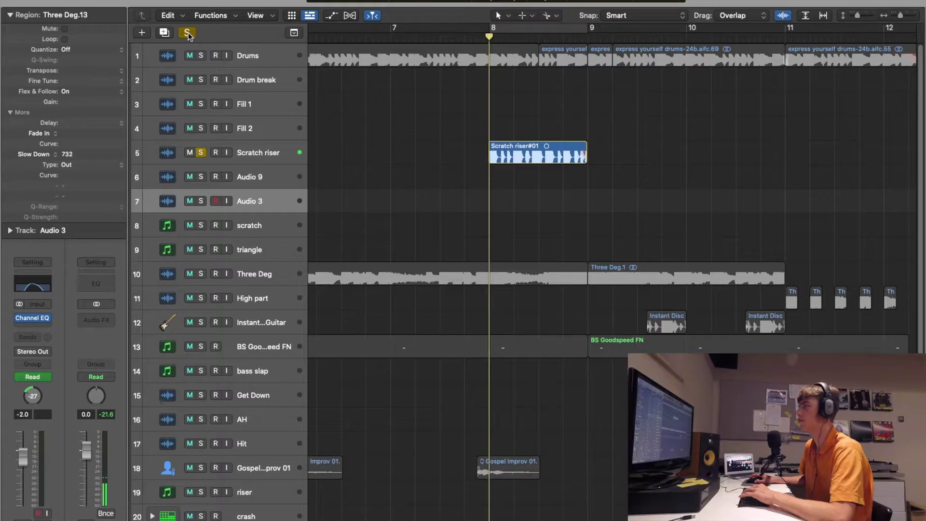
pyautogui.click(188, 32)
# Play the full mix from bar 8 through the chopped High part regions at bar 11, and stop in bar 12.
pyautogui.scroll(-5, 497, 127)
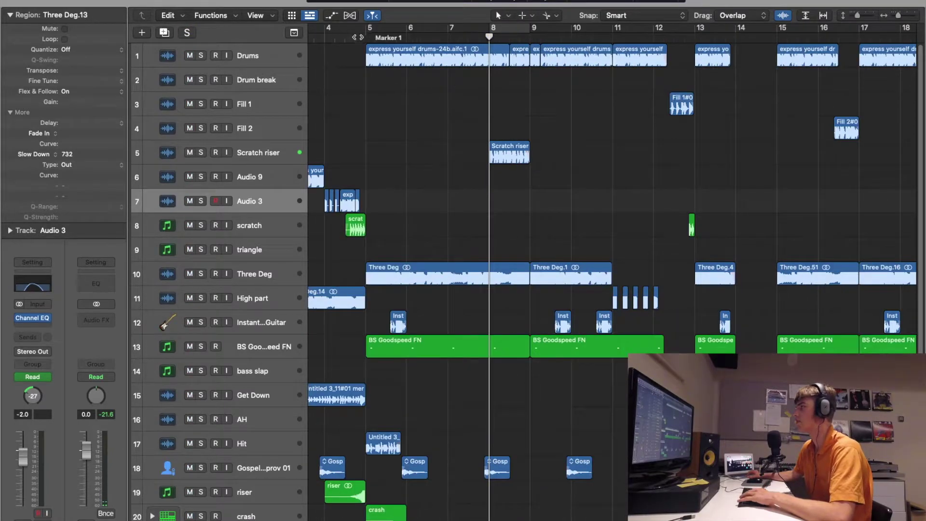
pyautogui.press('space')
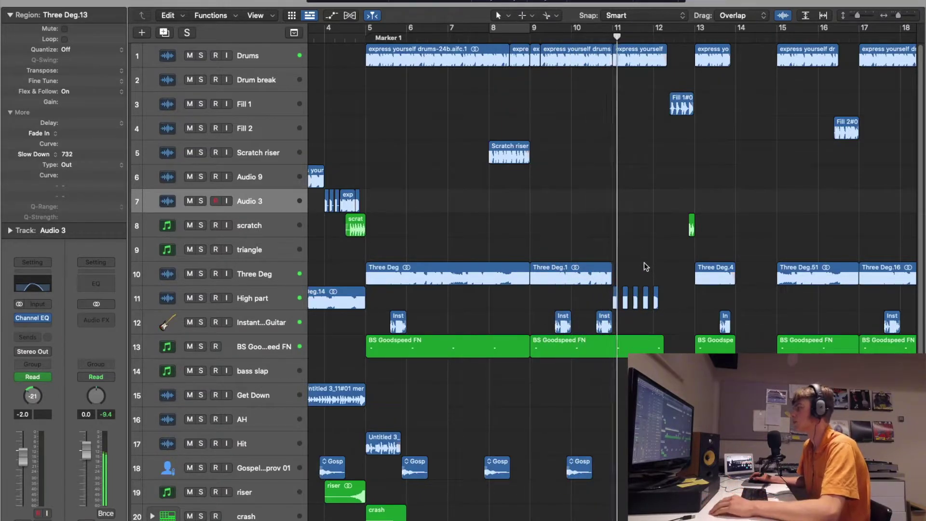
pyautogui.scroll(5, 629, 285)
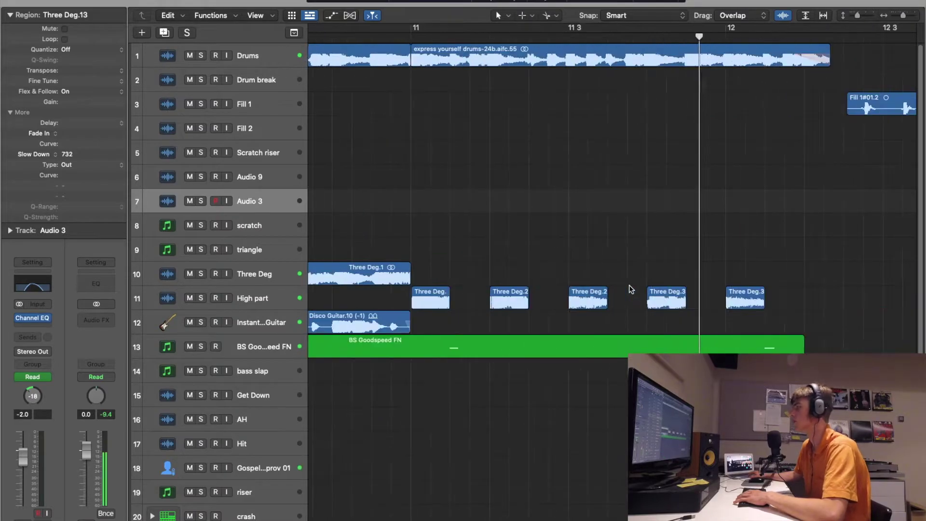
pyautogui.hscroll(2, 630, 285)
pyautogui.press('space')
# Play the full mix again from bar 11, where the chopped High part regions begin, through Fill 1 into bar 13.
pyautogui.scroll(-2, 509, 283)
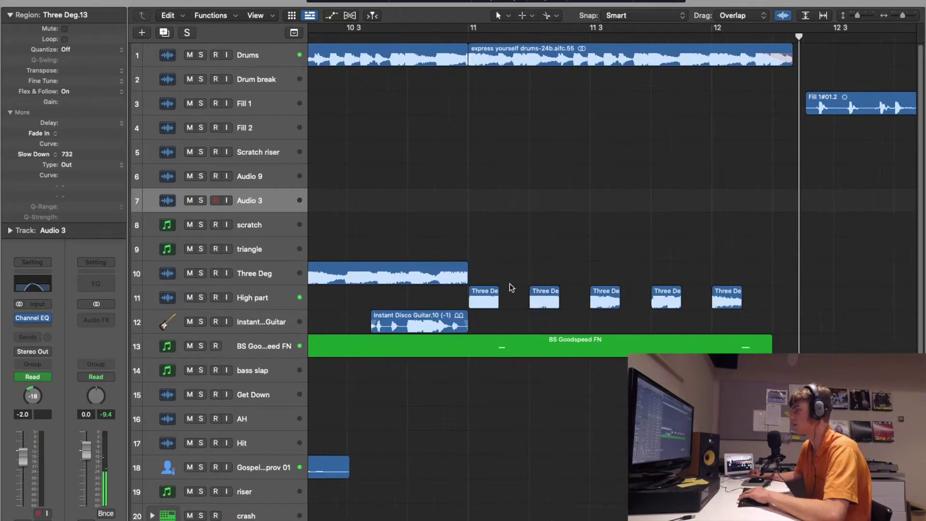
pyautogui.scroll(3, 509, 282)
pyautogui.press('super+Left')
pyautogui.press('super+Left')
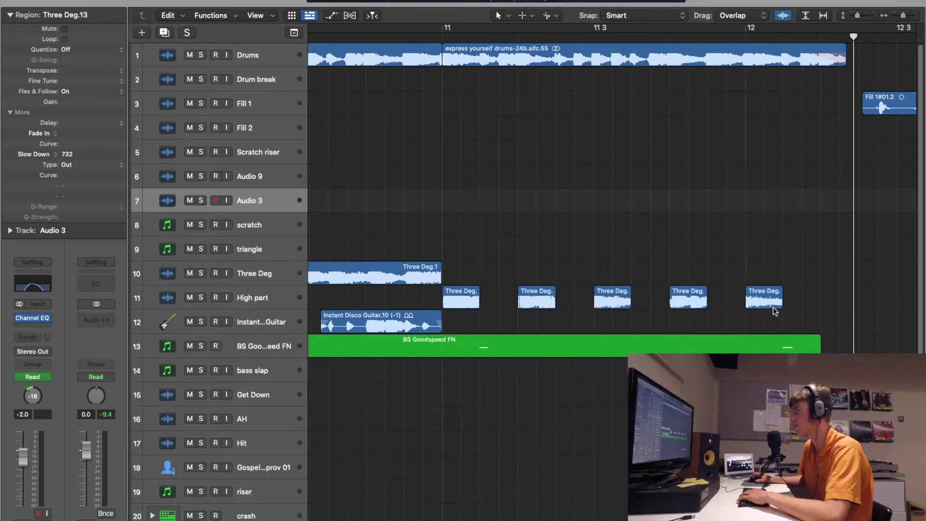
pyautogui.click(442, 36)
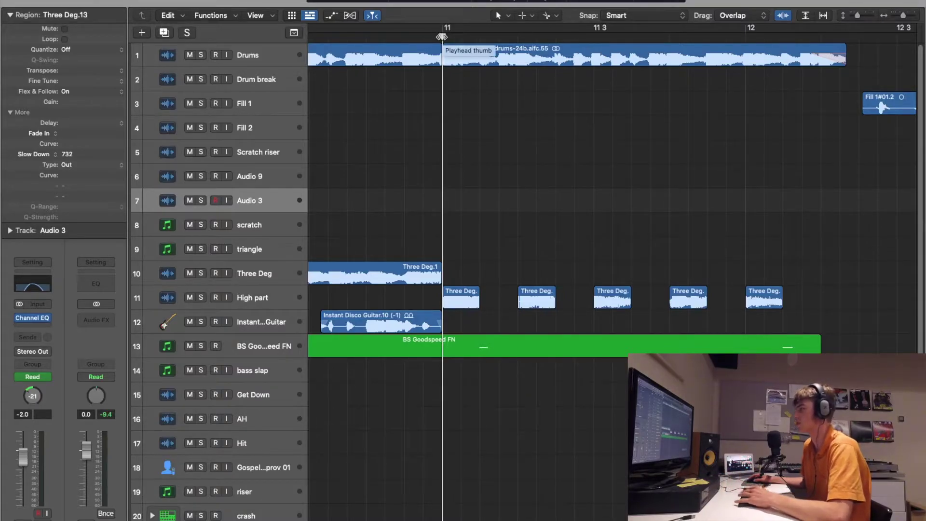
pyautogui.press('space')
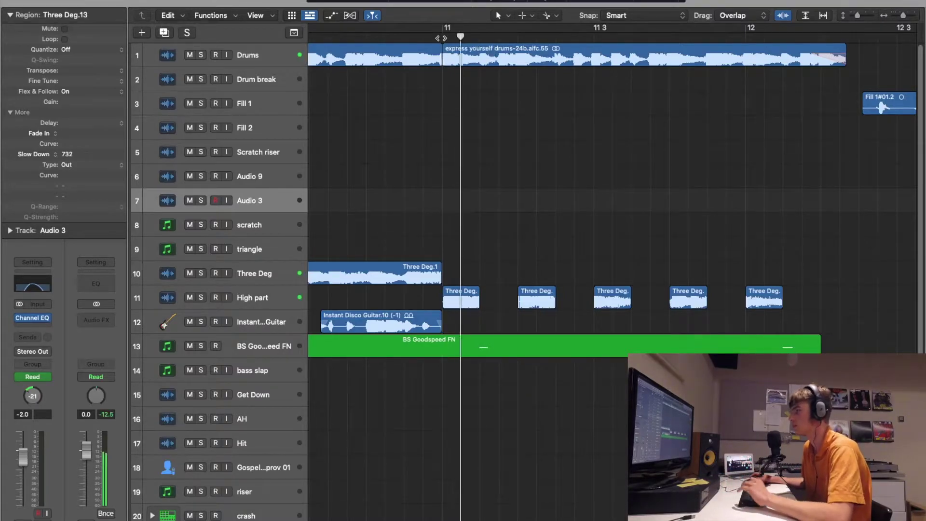
pyautogui.press('super+Left')
pyautogui.press('super+Left')
pyautogui.press('super+Left')
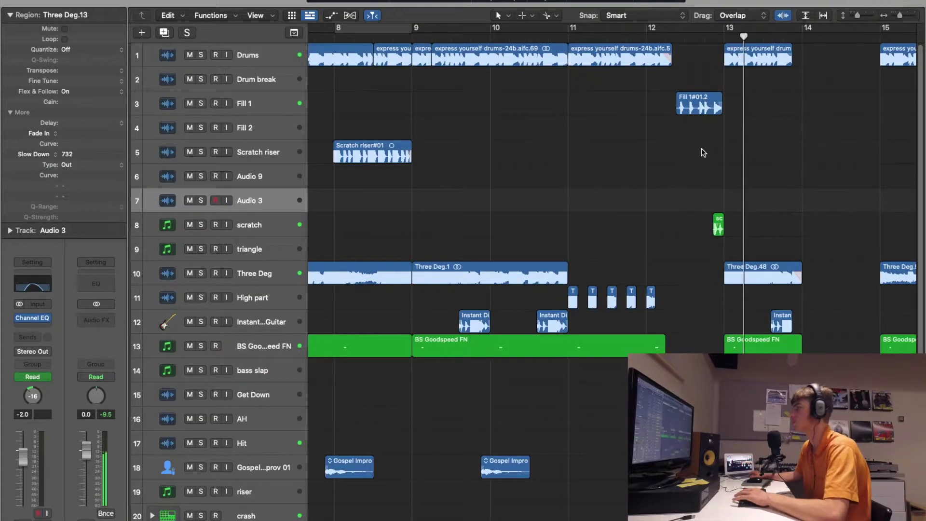
# Follow the arrangement into bar 14 and play from the start of the bass slap region.
pyautogui.hscroll(5, 701, 149)
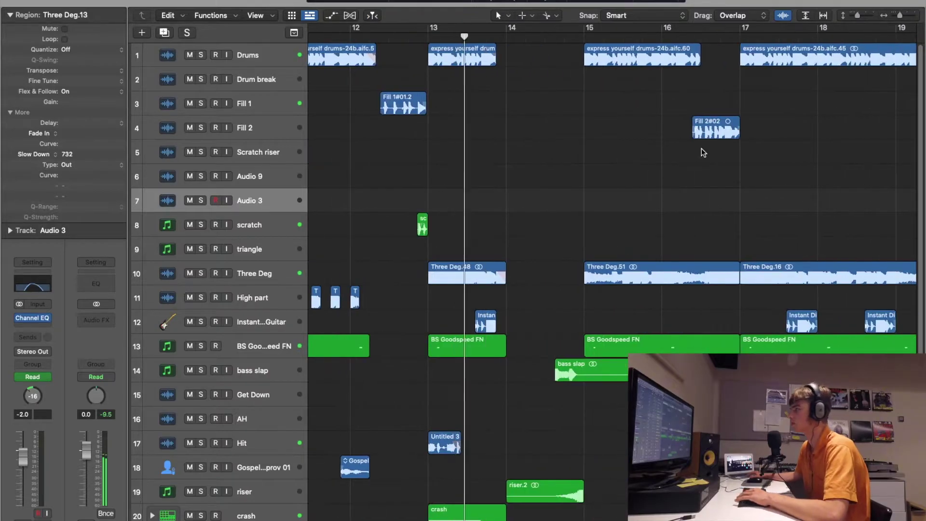
pyautogui.press('super+Left')
pyautogui.press('super+Left')
pyautogui.press('super+Left')
pyautogui.press('super+Right')
pyautogui.press('super+Right')
pyautogui.press('super+Right')
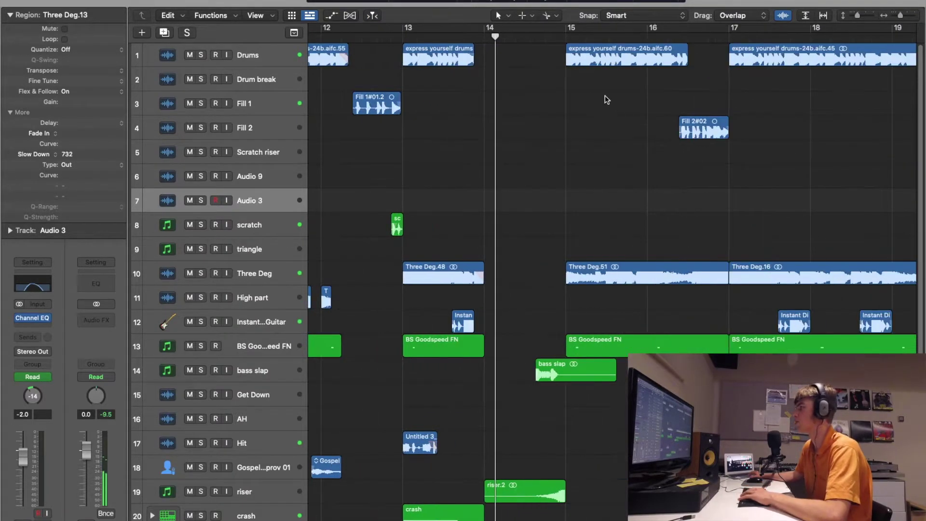
pyautogui.click(535, 38)
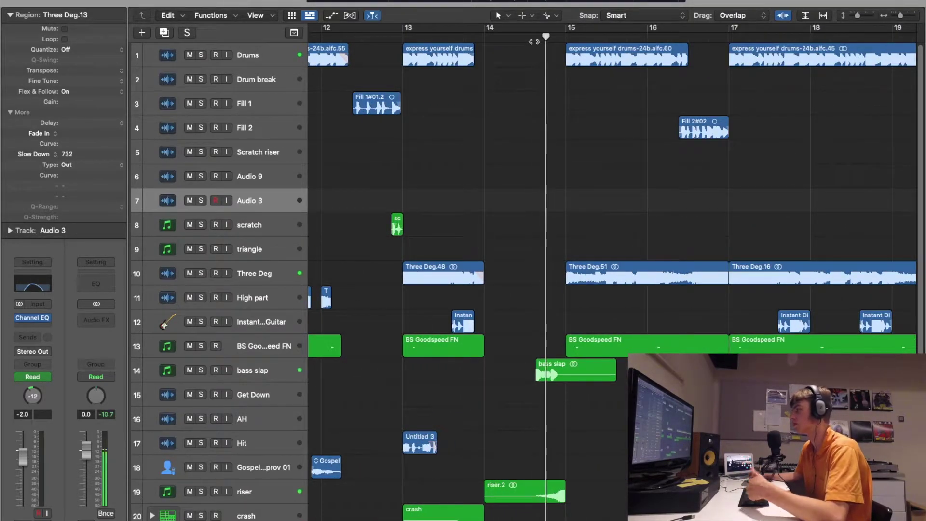
# Follow the full-mix playback from the bass slap in bar 14 through Fill 2 into the drum section at bar 17.
pyautogui.press('super+Left')
pyautogui.press('super+Left')
pyautogui.press('super+Left')
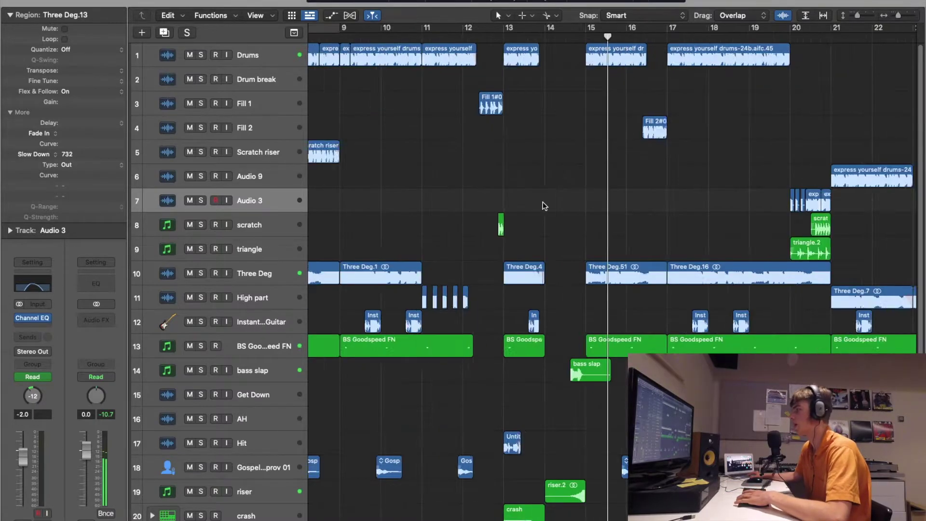
pyautogui.hscroll(4, 631, 231)
pyautogui.press('super+Right')
pyautogui.press('super+Right')
pyautogui.press('super+Right')
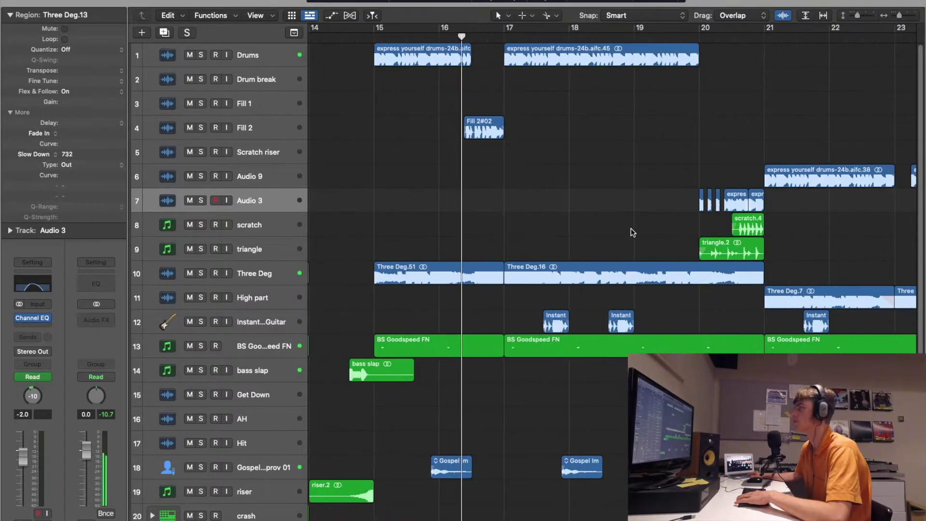
pyautogui.hscroll(4, 631, 229)
pyautogui.scroll(-1, 631, 229)
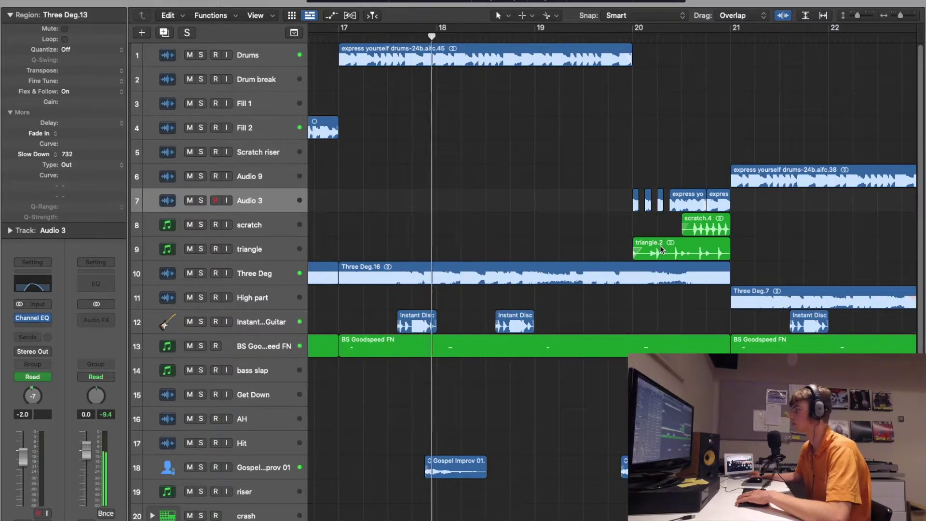
# Keep playing through the triangle and scratch build-up at bar 20 and the High part section from bar 21 into bar 24.
pyautogui.hscroll(5, 659, 249)
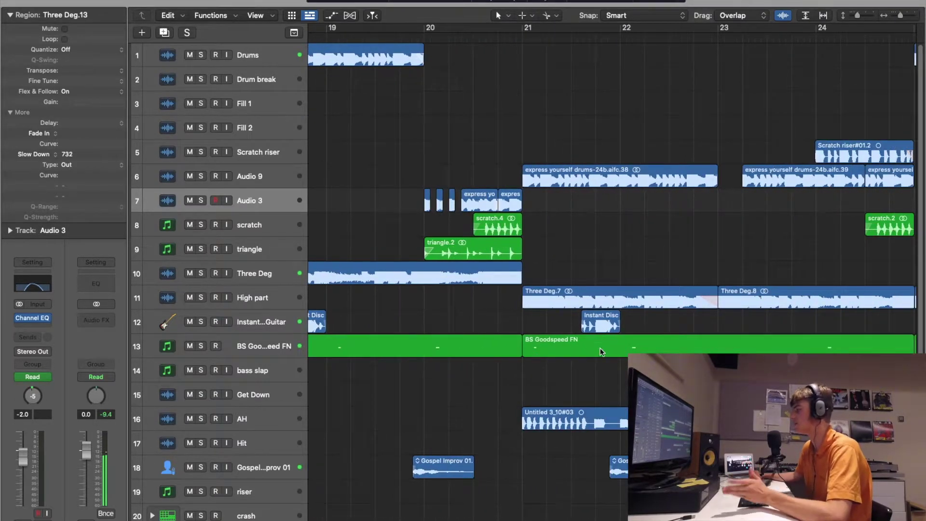
pyautogui.press('super+Left')
pyautogui.press('super+Left')
pyautogui.press('super+Left')
pyautogui.press('super+Right')
pyautogui.press('super+Right')
pyautogui.press('super+Right')
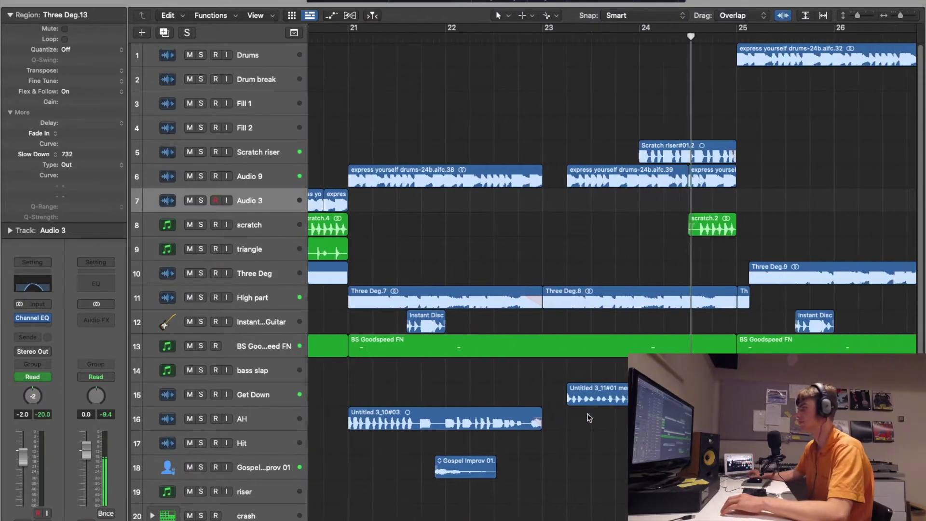
# Follow playback through the scratch and riser transition at bar 24 into the Three Deg.9 and Instant Disco Guitar regions of bar 25.
pyautogui.scroll(-1, 588, 418)
pyautogui.hscroll(3, 587, 417)
pyautogui.press('super+Right')
pyautogui.press('super+Right')
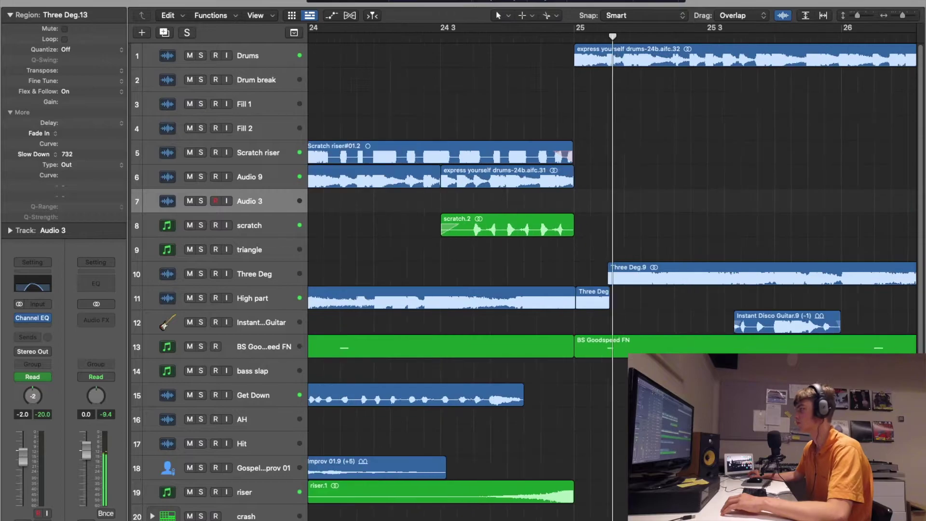
pyautogui.hscroll(1, 588, 417)
pyautogui.press('super+Left')
pyautogui.press('super+Left')
pyautogui.press('super+Left')
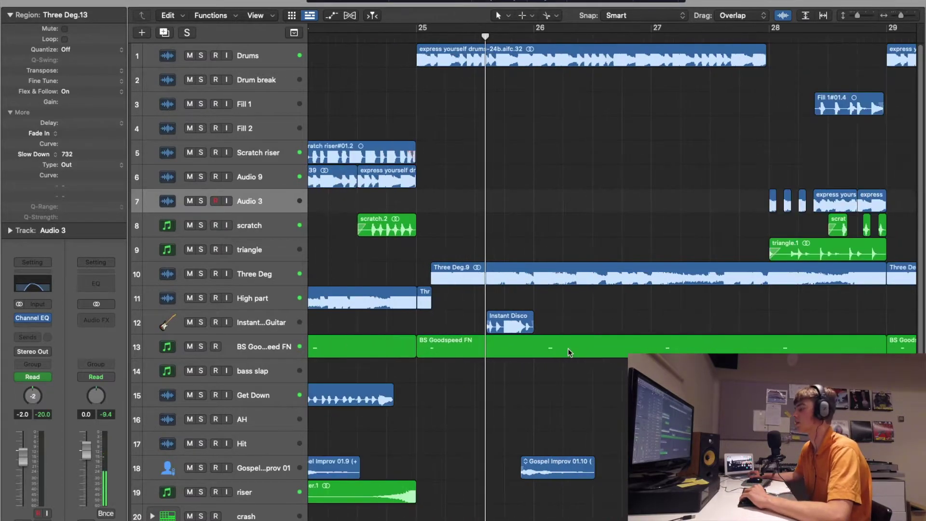
pyautogui.press('super+Right')
pyautogui.press('super+Right')
pyautogui.press('super+Right')
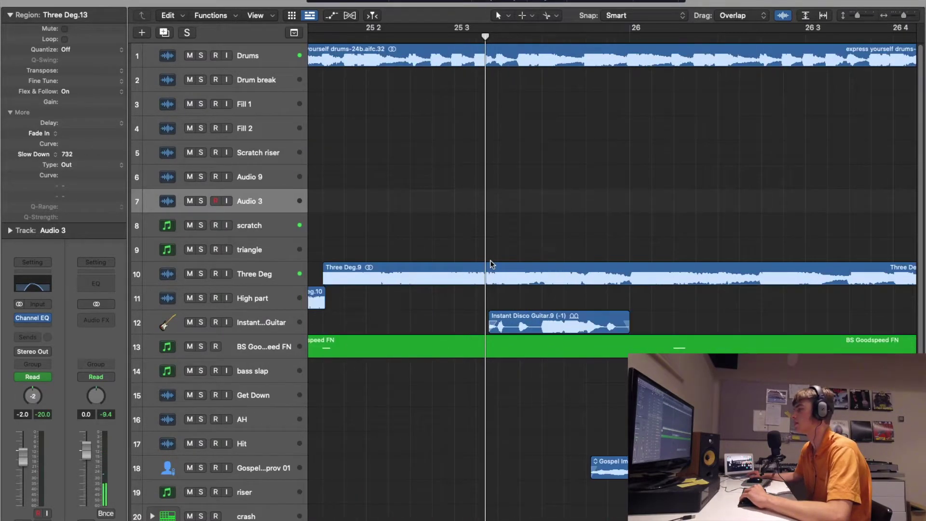
# Turn off the waveform zoom and return to the Marker 1 section starting at bar 5.
pyautogui.click(784, 15)
pyautogui.press('super+Left')
pyautogui.press('super+Left')
pyautogui.press('super+Left')
pyautogui.press('super+Left')
pyautogui.press('super+Left')
pyautogui.press('super+Left')
pyautogui.hscroll(-10, 473, 232)
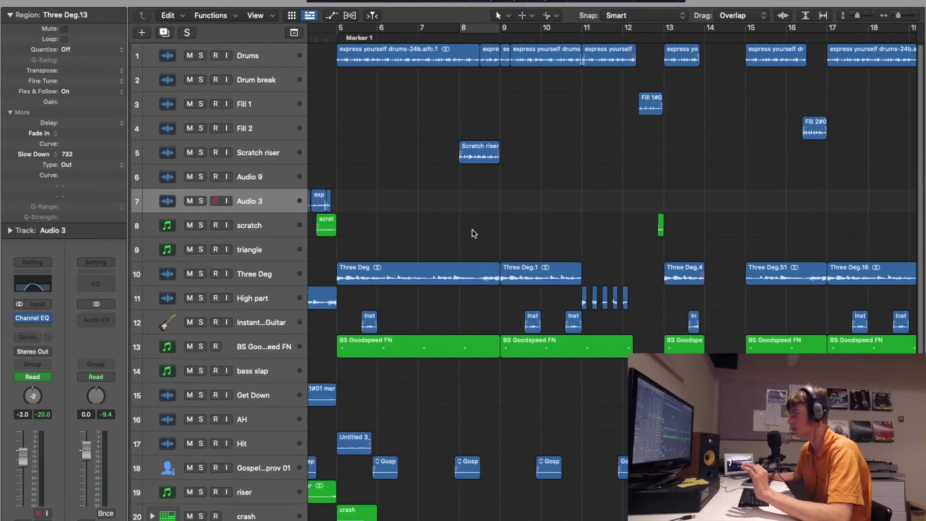
# Solo the Three Deg track, play it from bar 5 into bar 7, and replay it from shortly before bar 6 3.
pyautogui.click(201, 274)
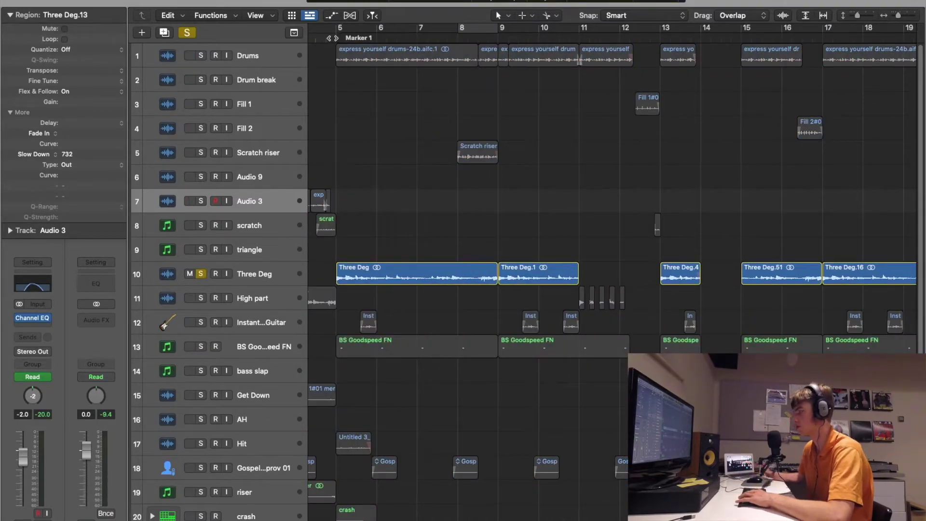
pyautogui.press('space')
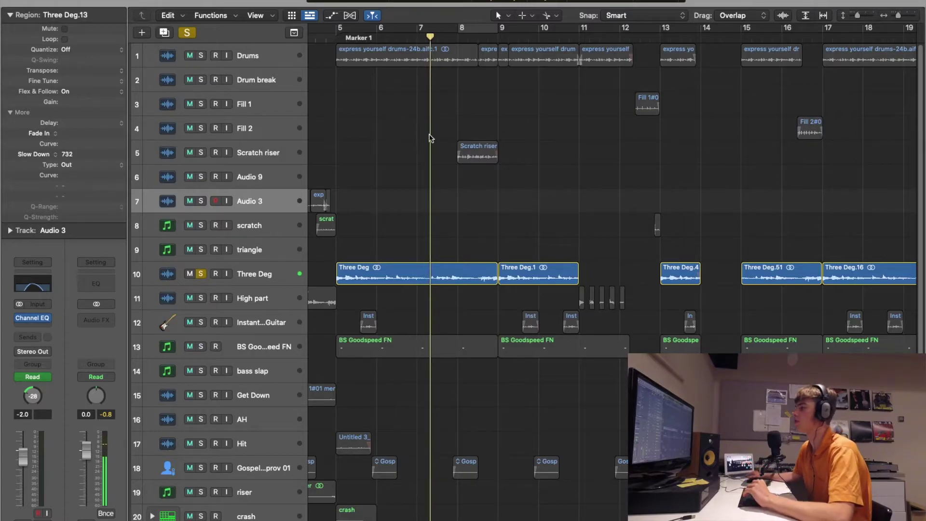
pyautogui.press('space')
pyautogui.scroll(5, 430, 149)
pyautogui.hscroll(-5, 450, 157)
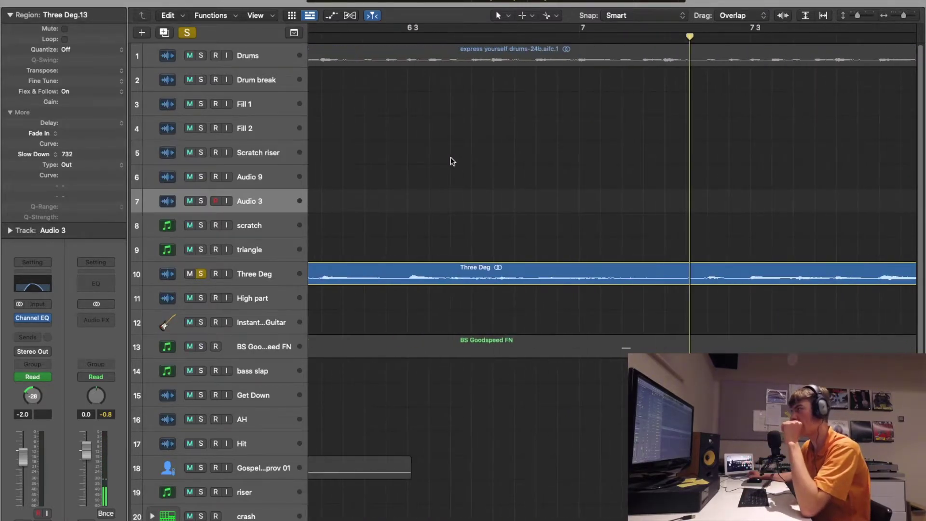
pyautogui.doubleClick(405, 37)
pyautogui.press('super+Left')
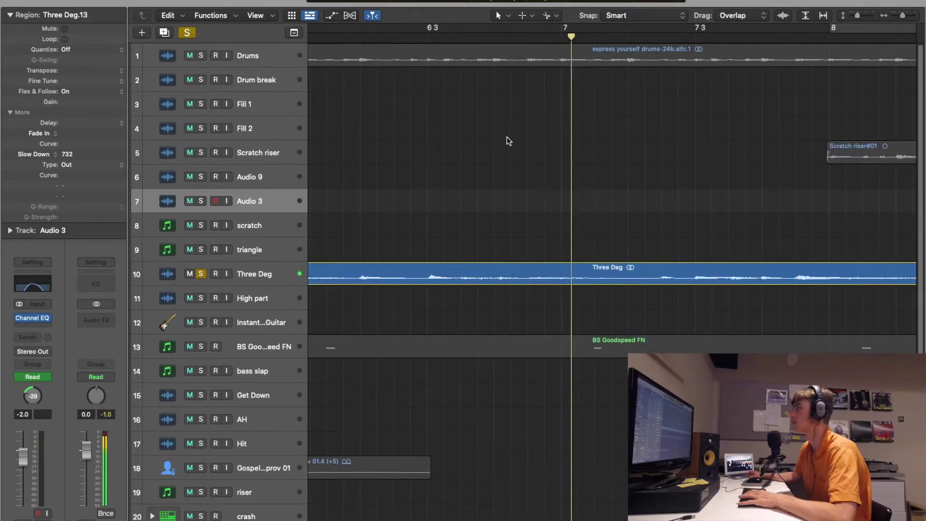
# Audition the soloed Three Deg sample repeatedly around the end of bar 6 and the start of bar 7.
pyautogui.click(489, 37)
pyautogui.click(528, 37)
pyautogui.click(526, 38)
pyautogui.click(561, 38)
pyautogui.click(526, 38)
pyautogui.click(559, 39)
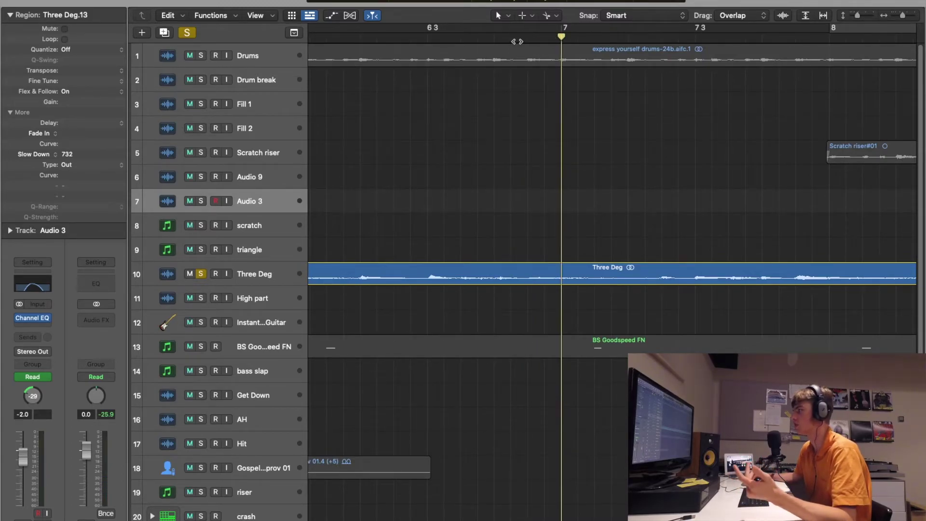
pyautogui.click(528, 39)
pyautogui.click(555, 38)
pyautogui.click(526, 37)
# Play the soloed Three Deg.9 region from its start in bar 25 into bar 27.
pyautogui.scroll(-8, 533, 136)
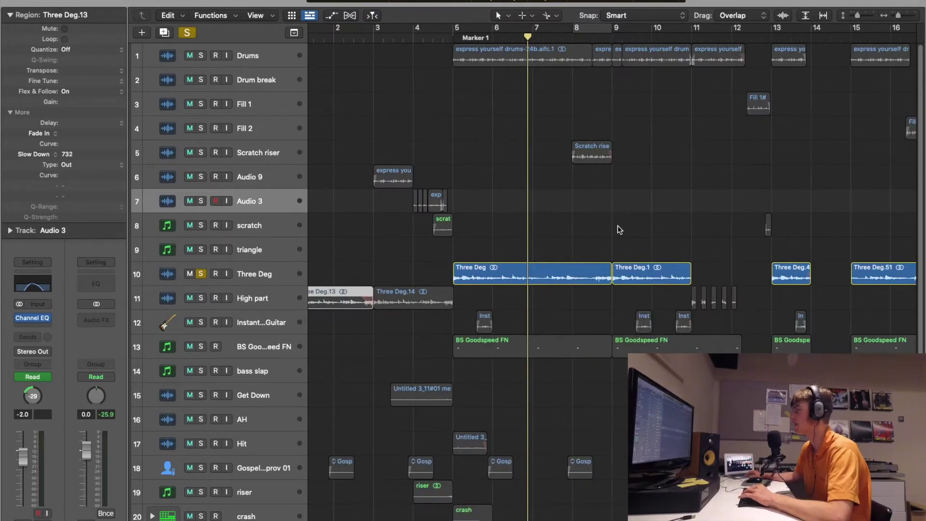
pyautogui.hscroll(5, 617, 225)
pyautogui.scroll(1, 617, 224)
pyautogui.hscroll(10, 617, 224)
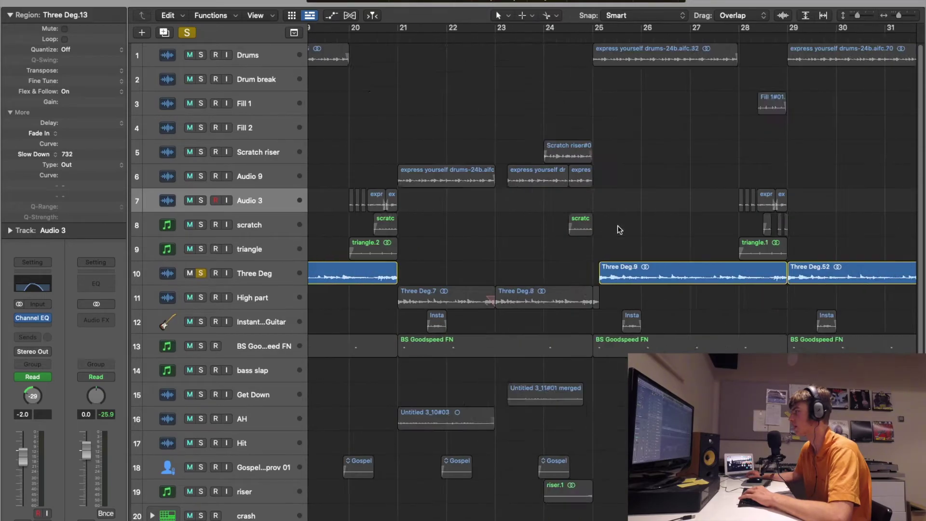
pyautogui.scroll(8, 619, 228)
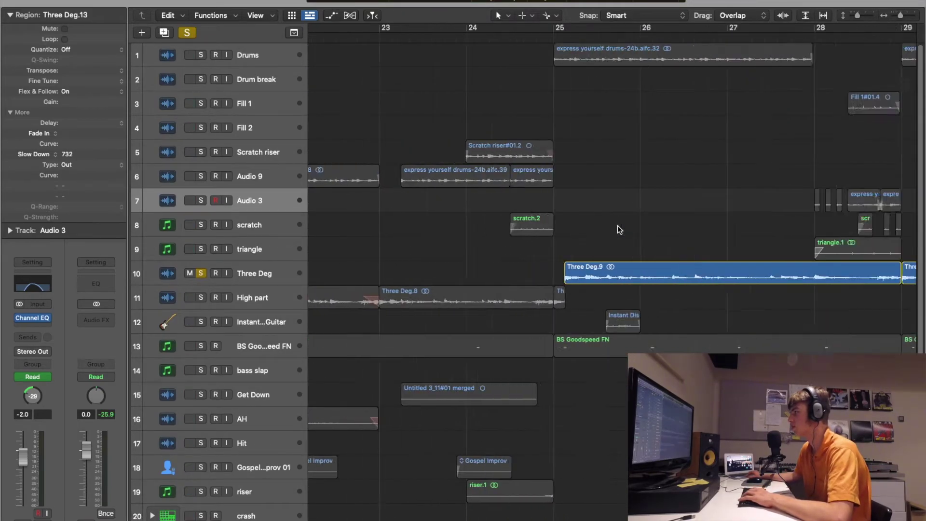
pyautogui.hscroll(5, 617, 224)
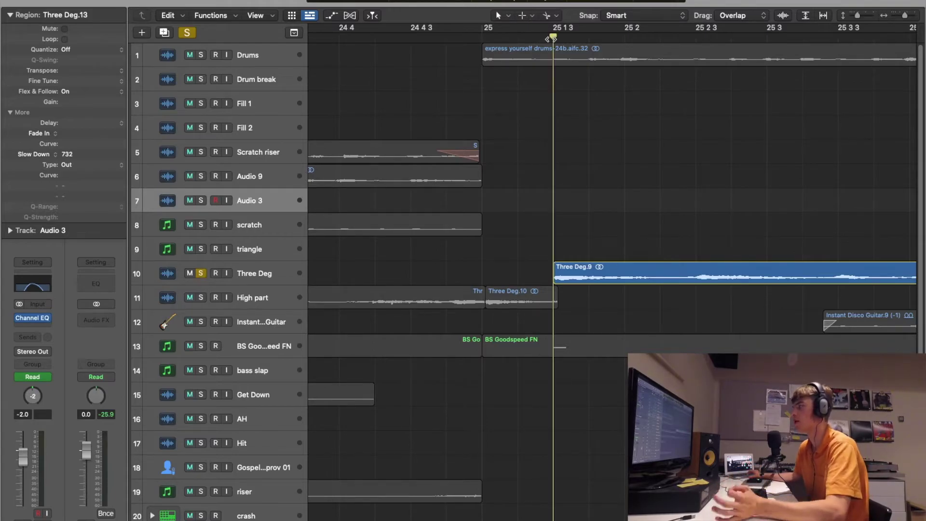
pyautogui.press('space')
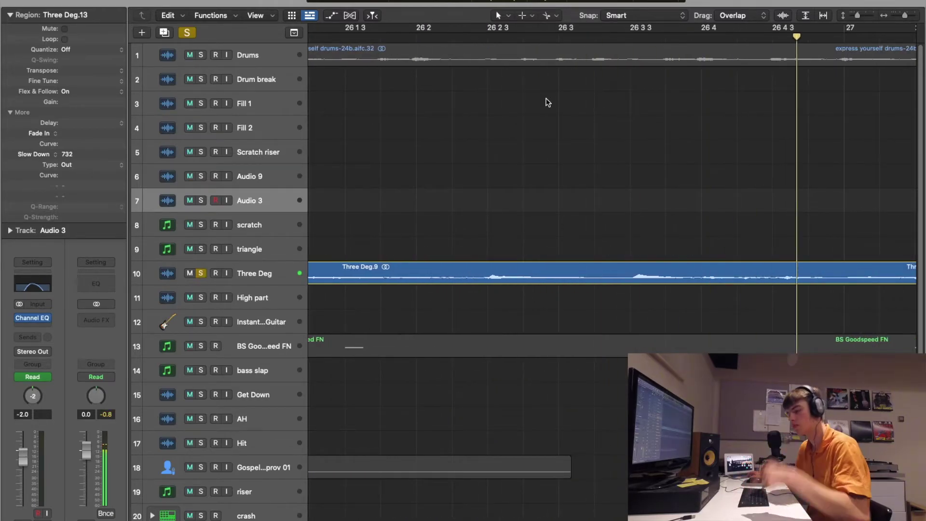
pyautogui.press('super+Left')
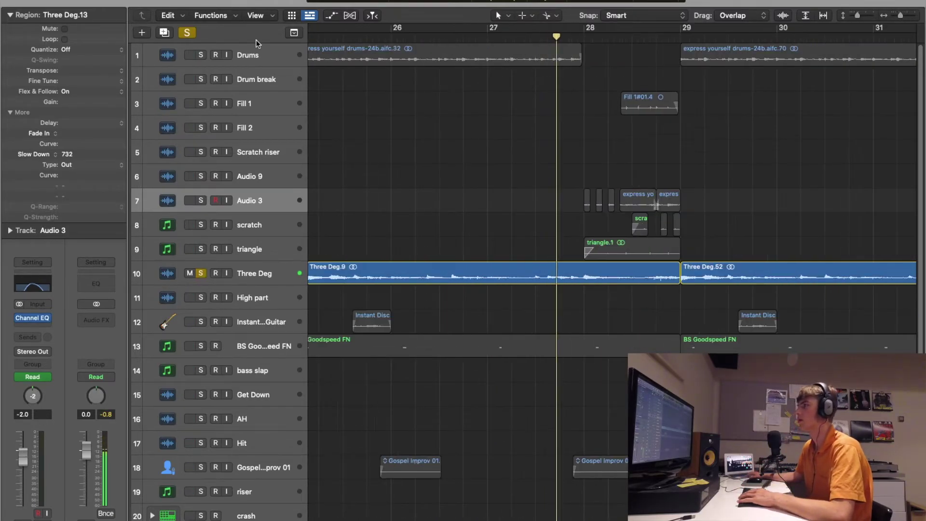
# Clear the current solo, solo the Drums, Three Deg and High part tracks, and play them together from bar 25.
pyautogui.click(187, 32)
pyautogui.hscroll(-5, 436, 90)
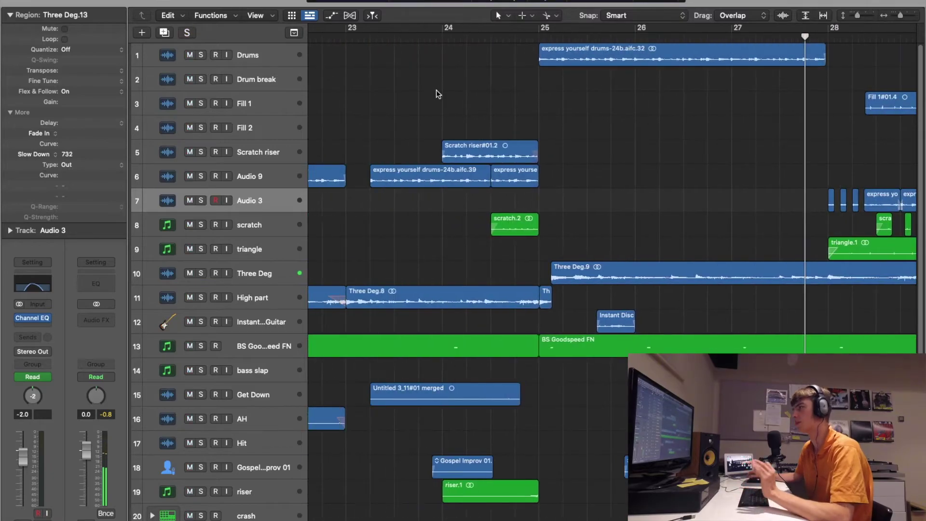
pyautogui.click(200, 56)
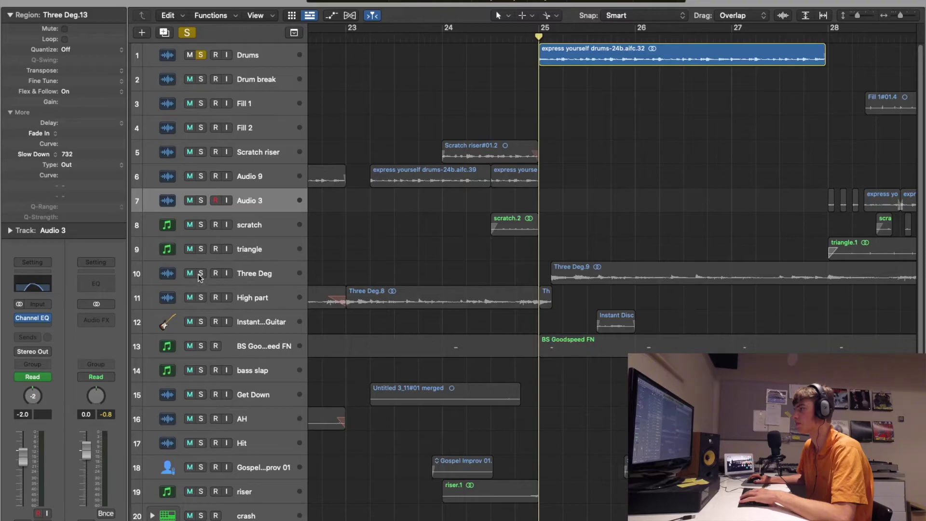
pyautogui.moveTo(199, 274); pyautogui.dragTo(200, 288)
pyautogui.press('space')
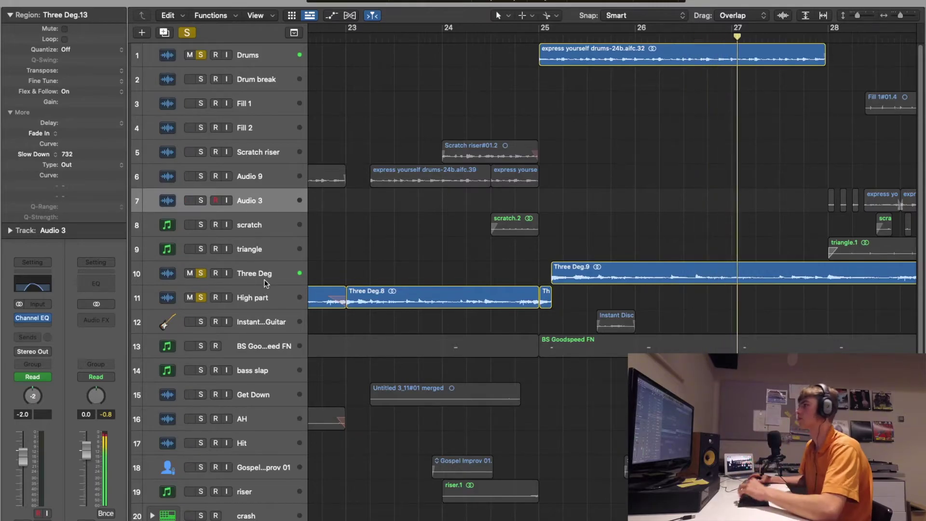
# Clear all solos and play the full mix through Fill 1 at bar 28 and the start of the bar 29 section.
pyautogui.click(187, 32)
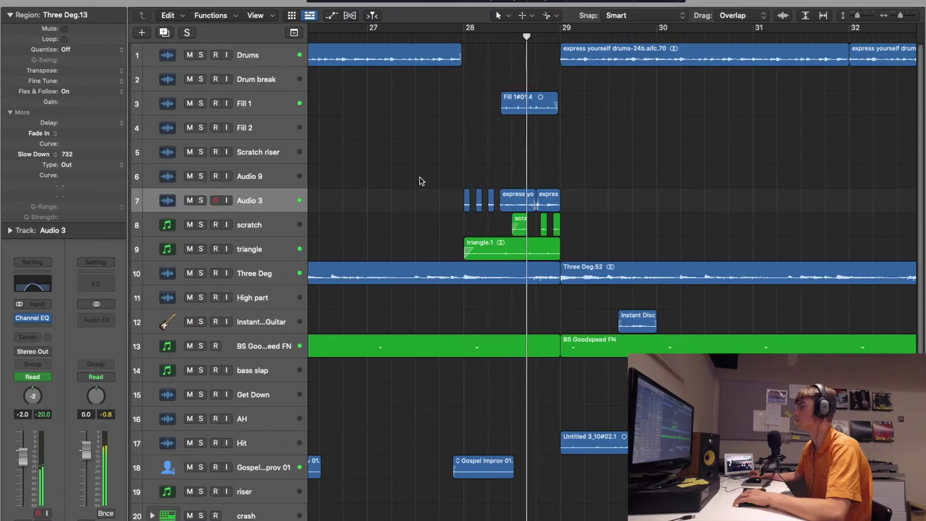
pyautogui.press('super+Right')
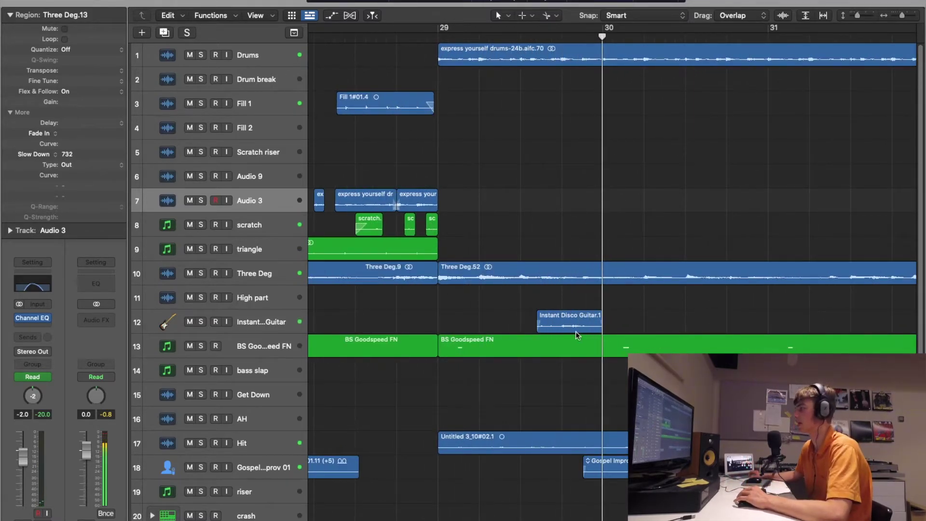
pyautogui.press('super+Left')
pyautogui.press('super+Left')
pyautogui.press('super+Left')
pyautogui.press('super+Left')
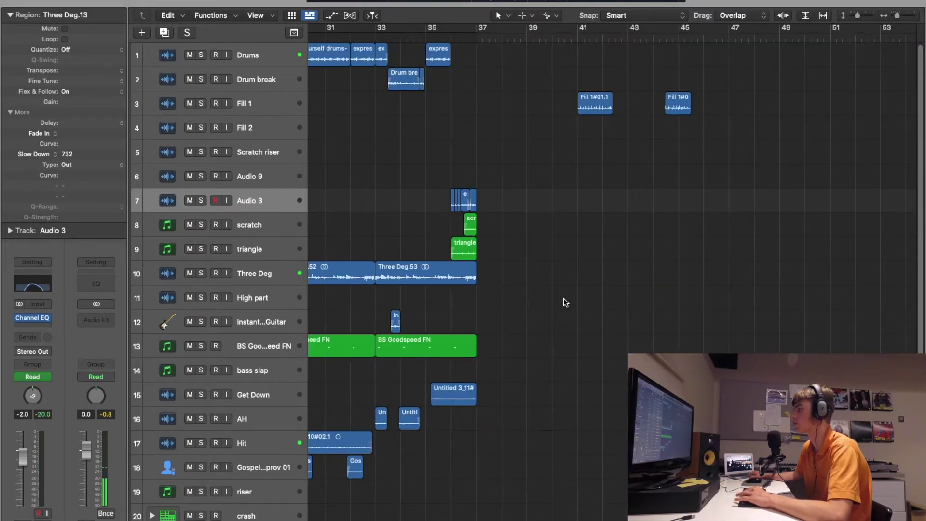
# Examine the final section from bar 29 to bar 37, including the drum break, AH vocals and closing triangle and scratch regions.
pyautogui.press('super+Right')
pyautogui.press('super+Right')
pyautogui.press('super+Right')
pyautogui.press('super+Right')
pyautogui.press('super+Right')
pyautogui.press('super+Left')
pyautogui.press('super+Left')
pyautogui.press('super+Left')
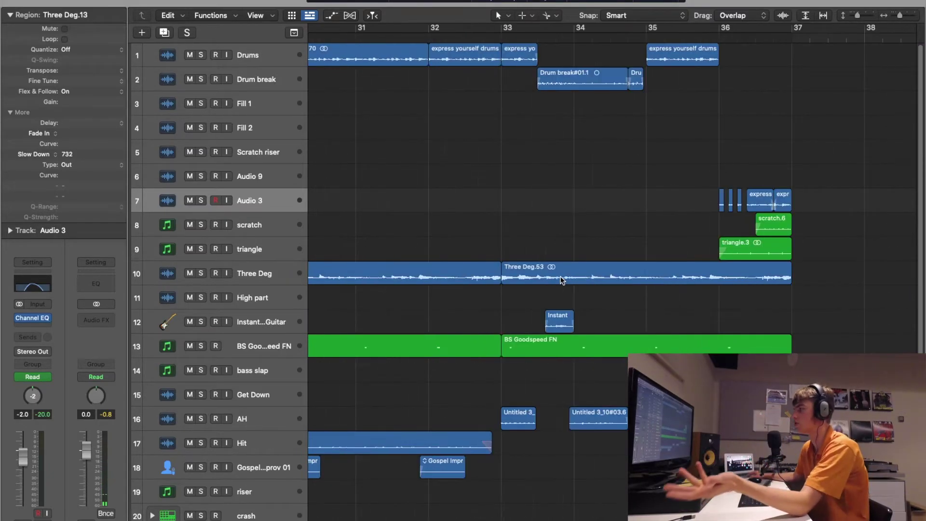
pyautogui.press(',')
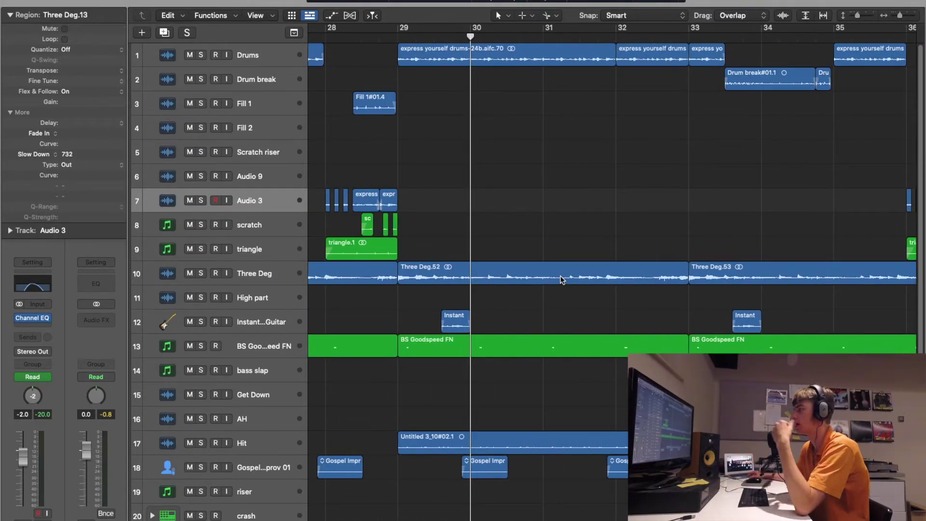
pyautogui.hscroll(2, 563, 287)
pyautogui.hscroll(6, 563, 282)
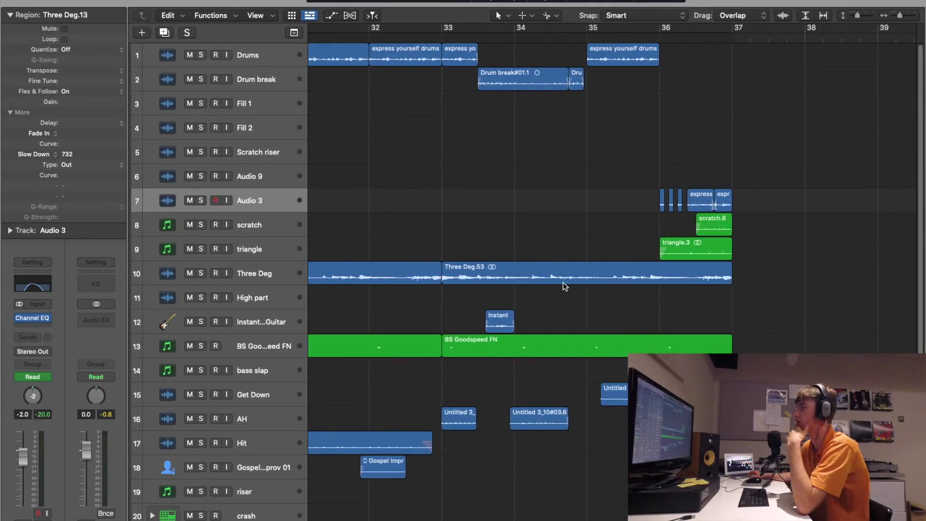
pyautogui.hscroll(-3, 569, 286)
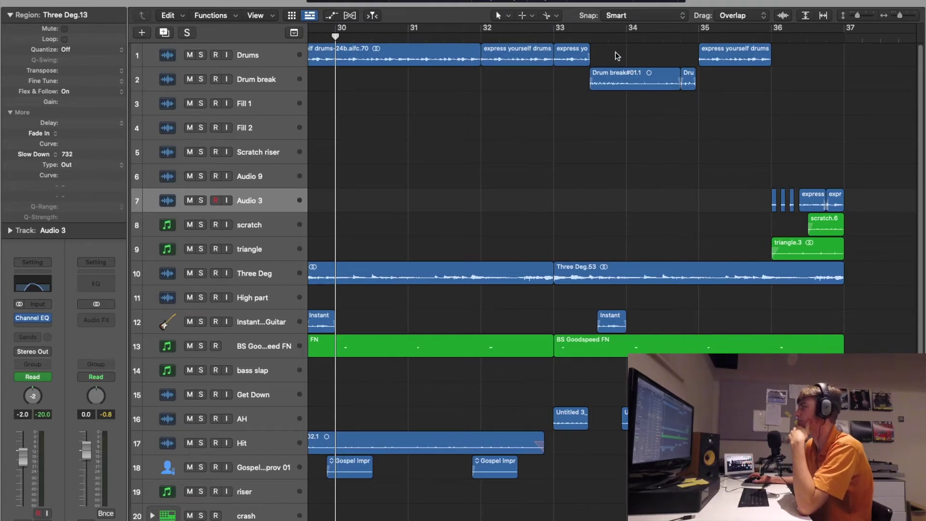
pyautogui.hscroll(-3, 363, 33)
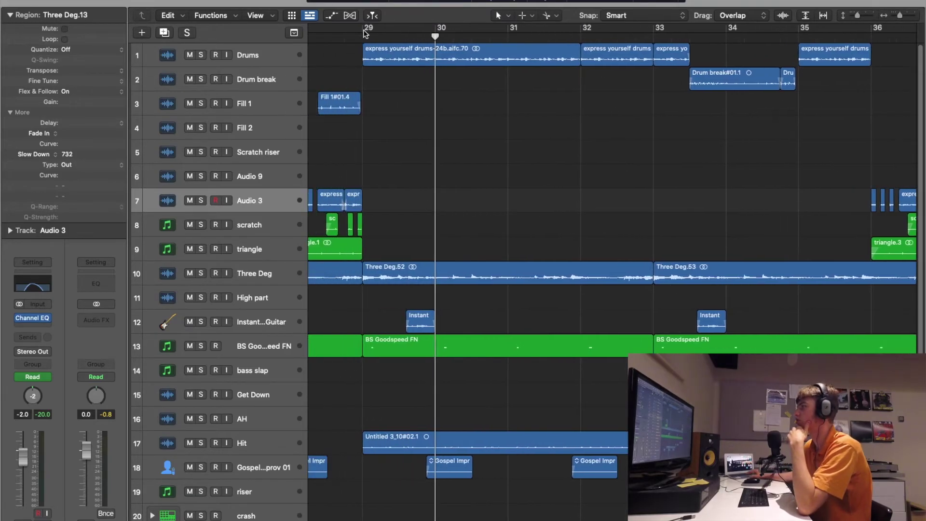
# Play the full mix from bar 33 with the cycle range set over bars 29 to 37.
pyautogui.press('super+Left')
pyautogui.moveTo(518, 29); pyautogui.dragTo(697, 53)
pyautogui.click(565, 27)
pyautogui.click(547, 35)
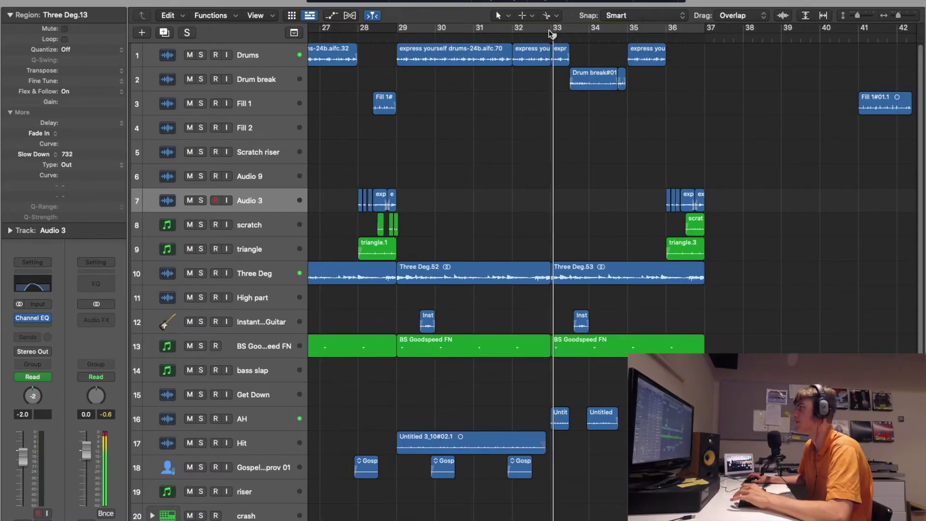
pyautogui.click(549, 30)
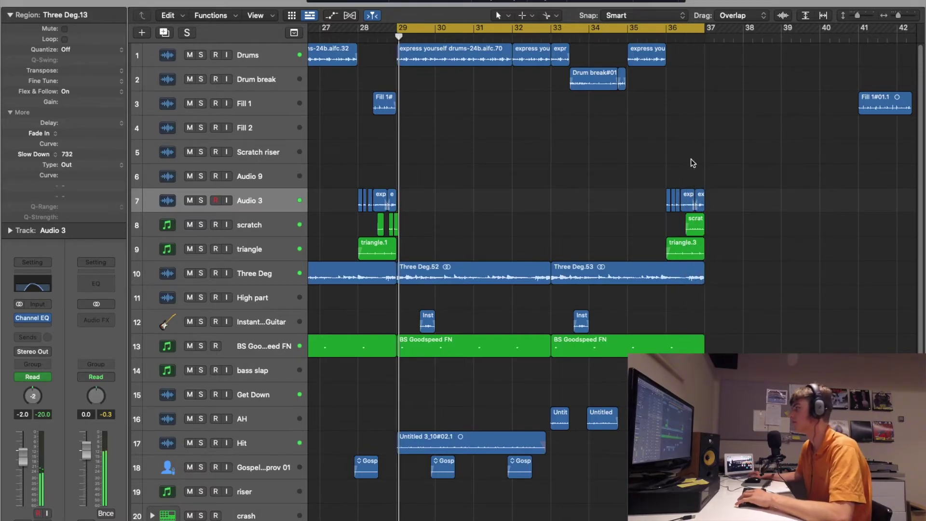
# Compare the final section at bars 29 to 37 with the preceding sections from bar 19 while the full mix plays.
pyautogui.press('super+Right')
pyautogui.press('super+Left')
pyautogui.press('super+Left')
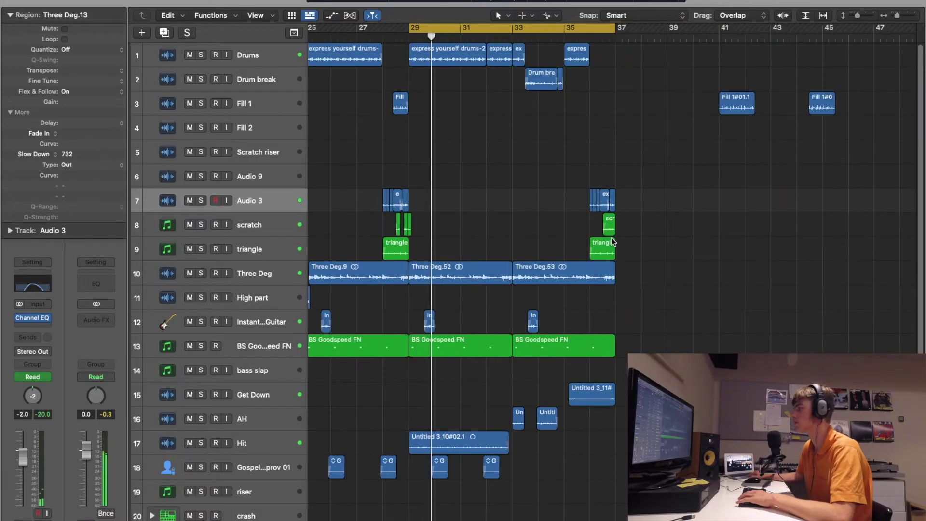
pyautogui.hscroll(-4, 612, 238)
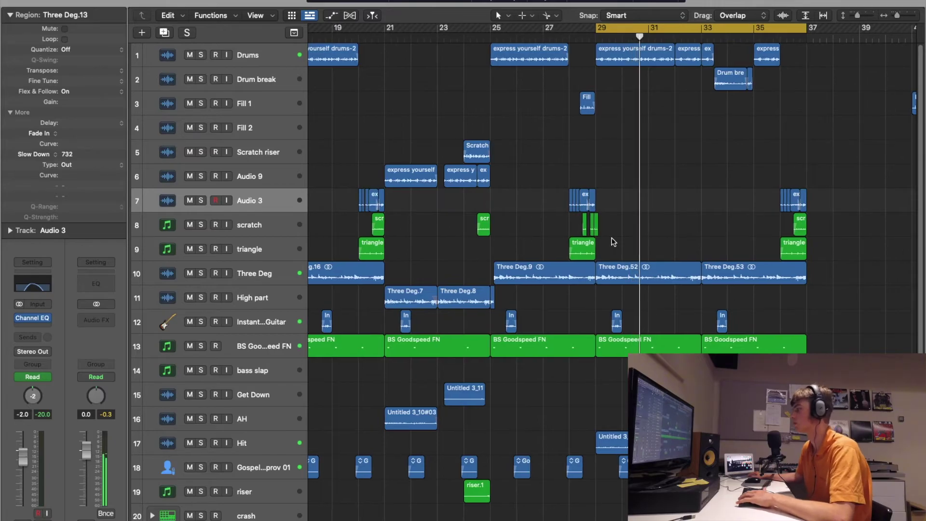
pyautogui.scroll(3, 613, 241)
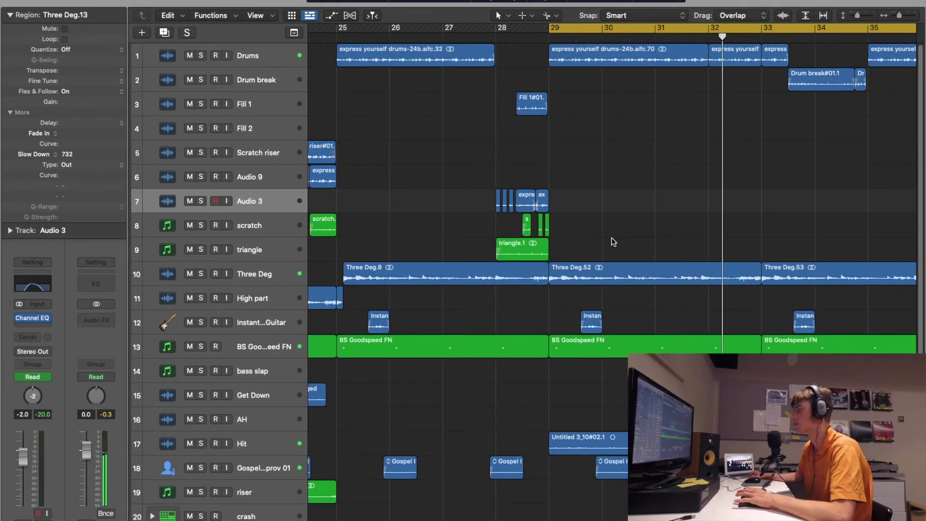
pyautogui.hscroll(2, 613, 242)
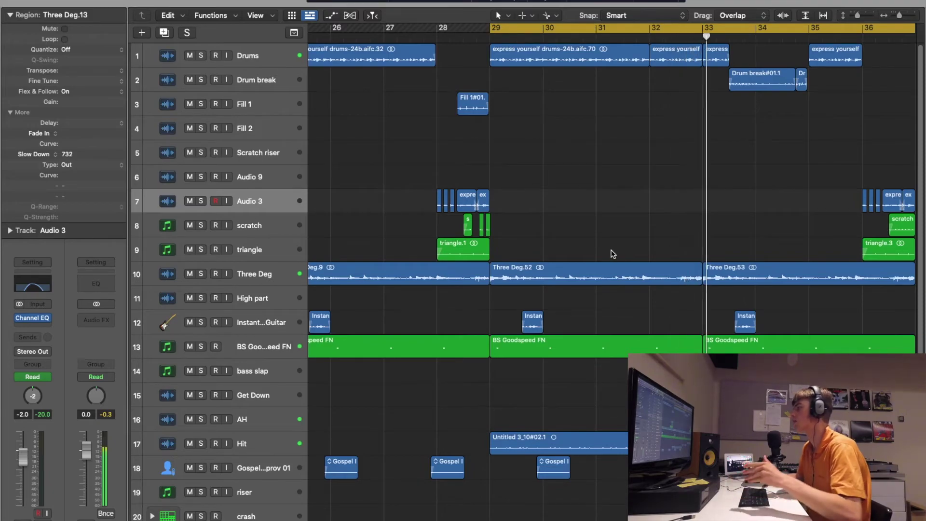
pyautogui.hscroll(-1, 611, 250)
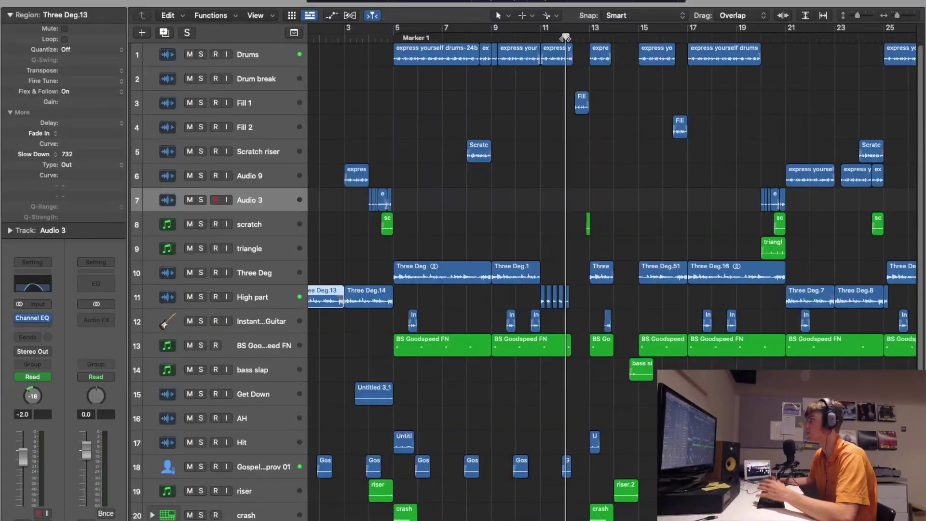
# Play the full mix from bar 33 through the Drum break regions into the drums at bar 35.
pyautogui.press('super+Right')
pyautogui.press('super+Right')
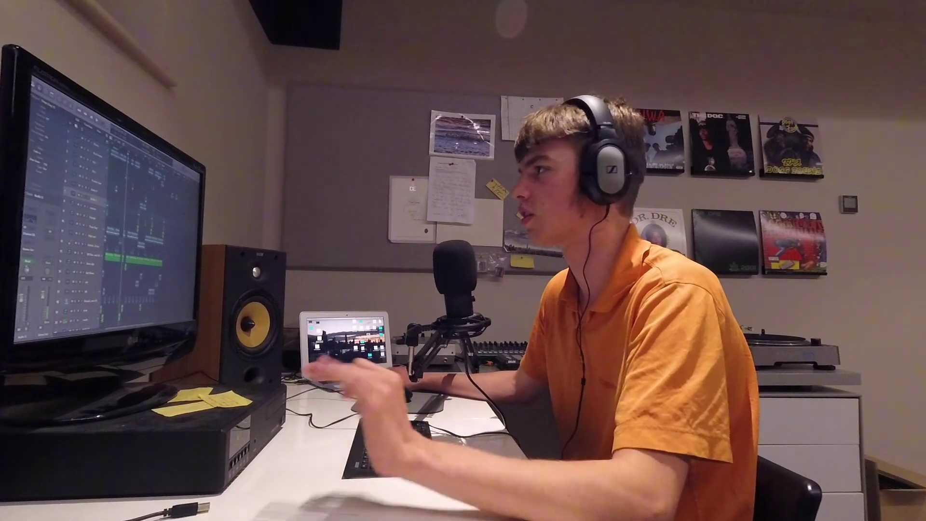
pyautogui.press('super+Right')
pyautogui.press('super+Right')
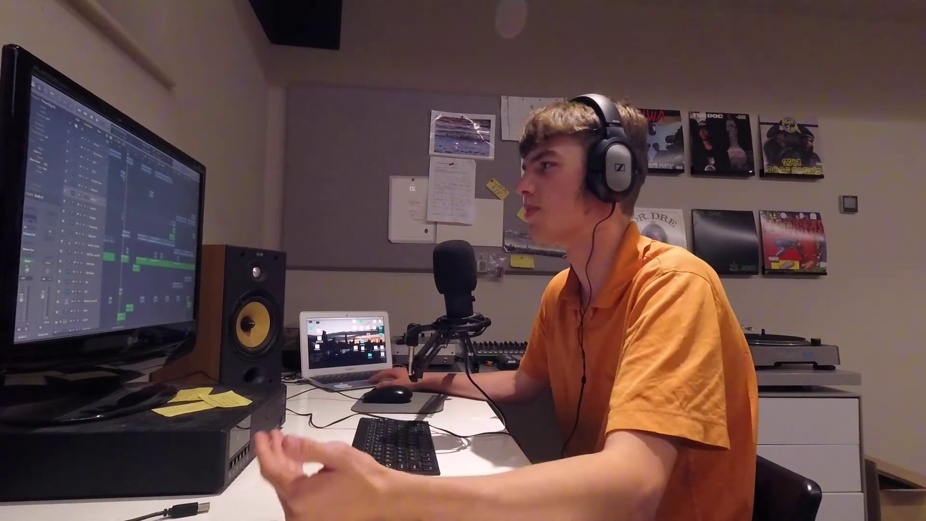
pyautogui.hscroll(5, 149, 227)
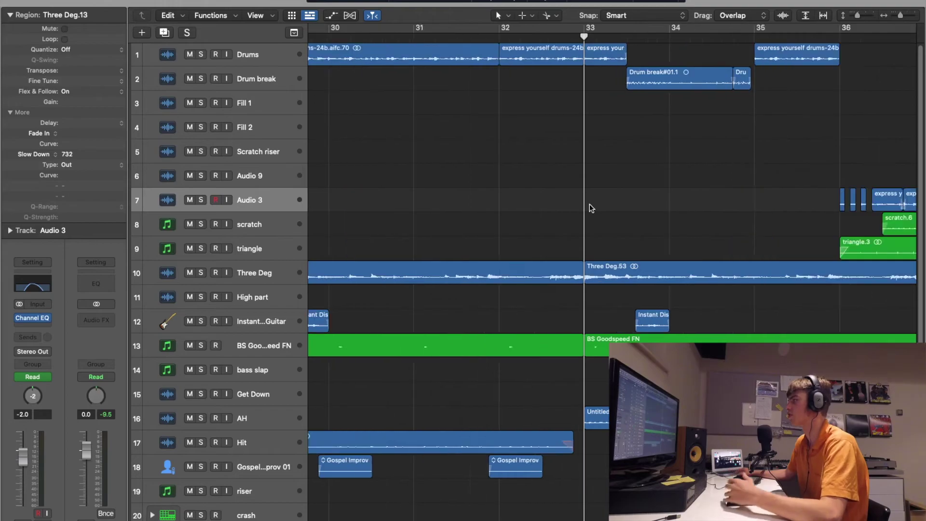
pyautogui.press(',')
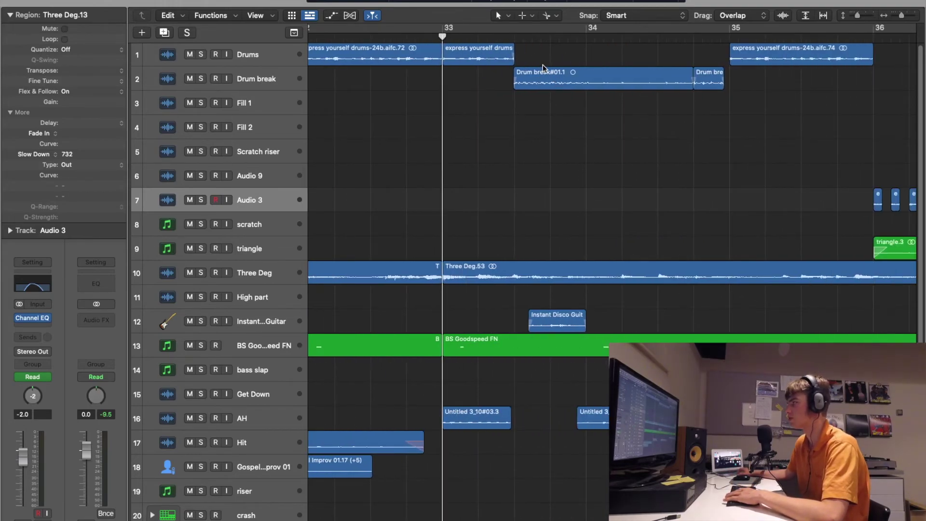
pyautogui.press('space')
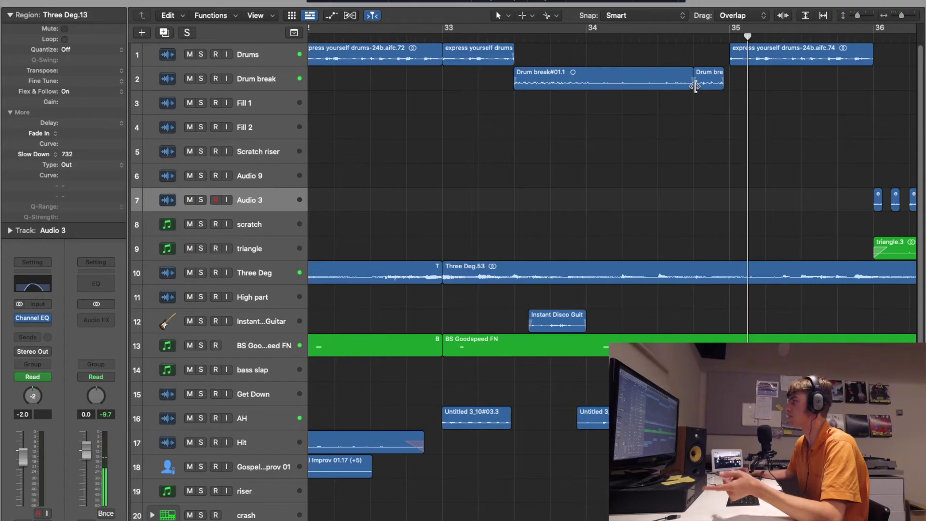
pyautogui.press('super+Left')
pyautogui.press('super+Left')
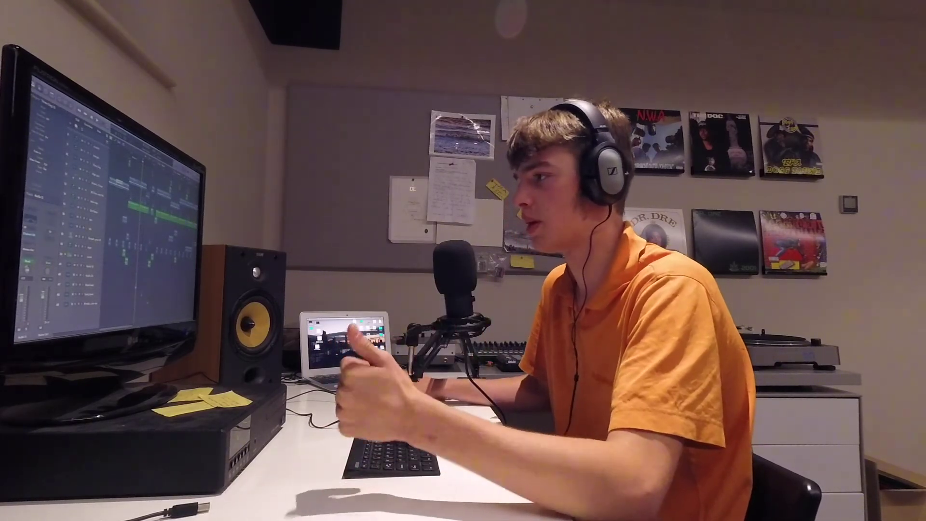
pyautogui.scroll(3, 149, 217)
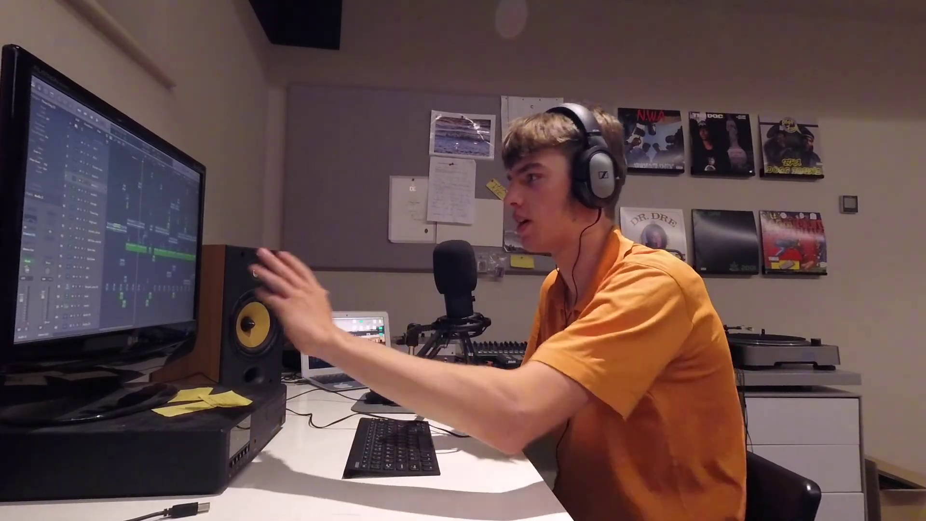